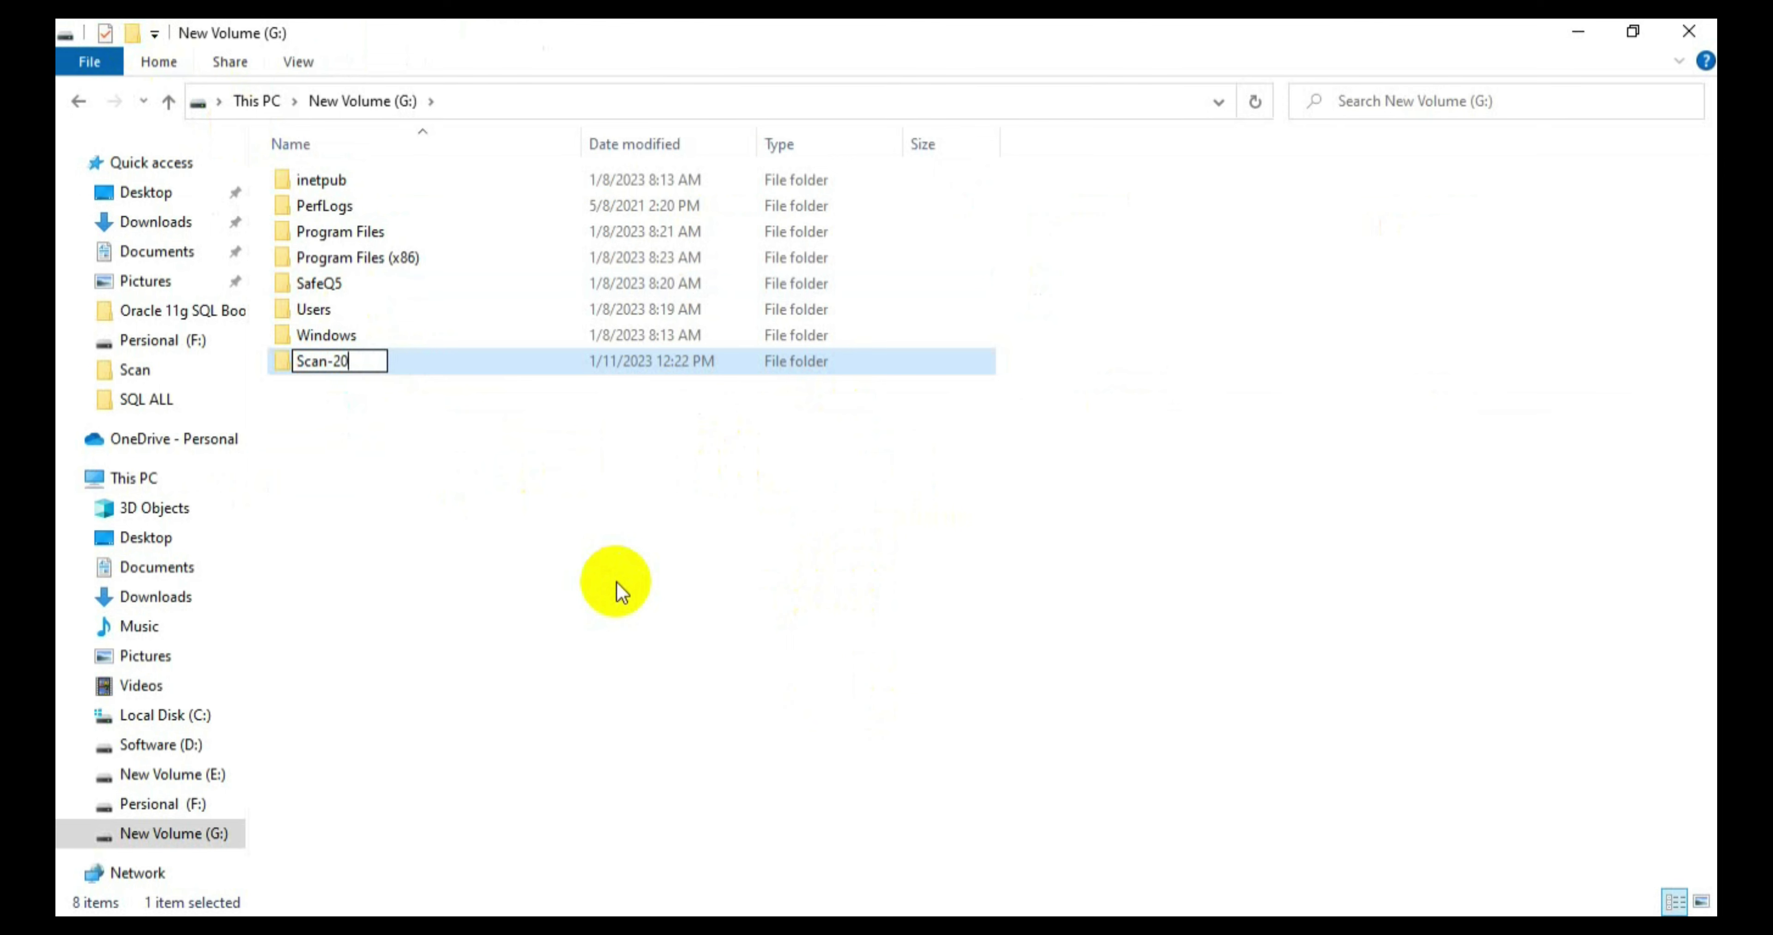
Step: Correct the new folder's name to Scan-2700, commit it, and select the folder
text(701)
key(BackSpace)
text(0)
key(Return)
click(391, 365)
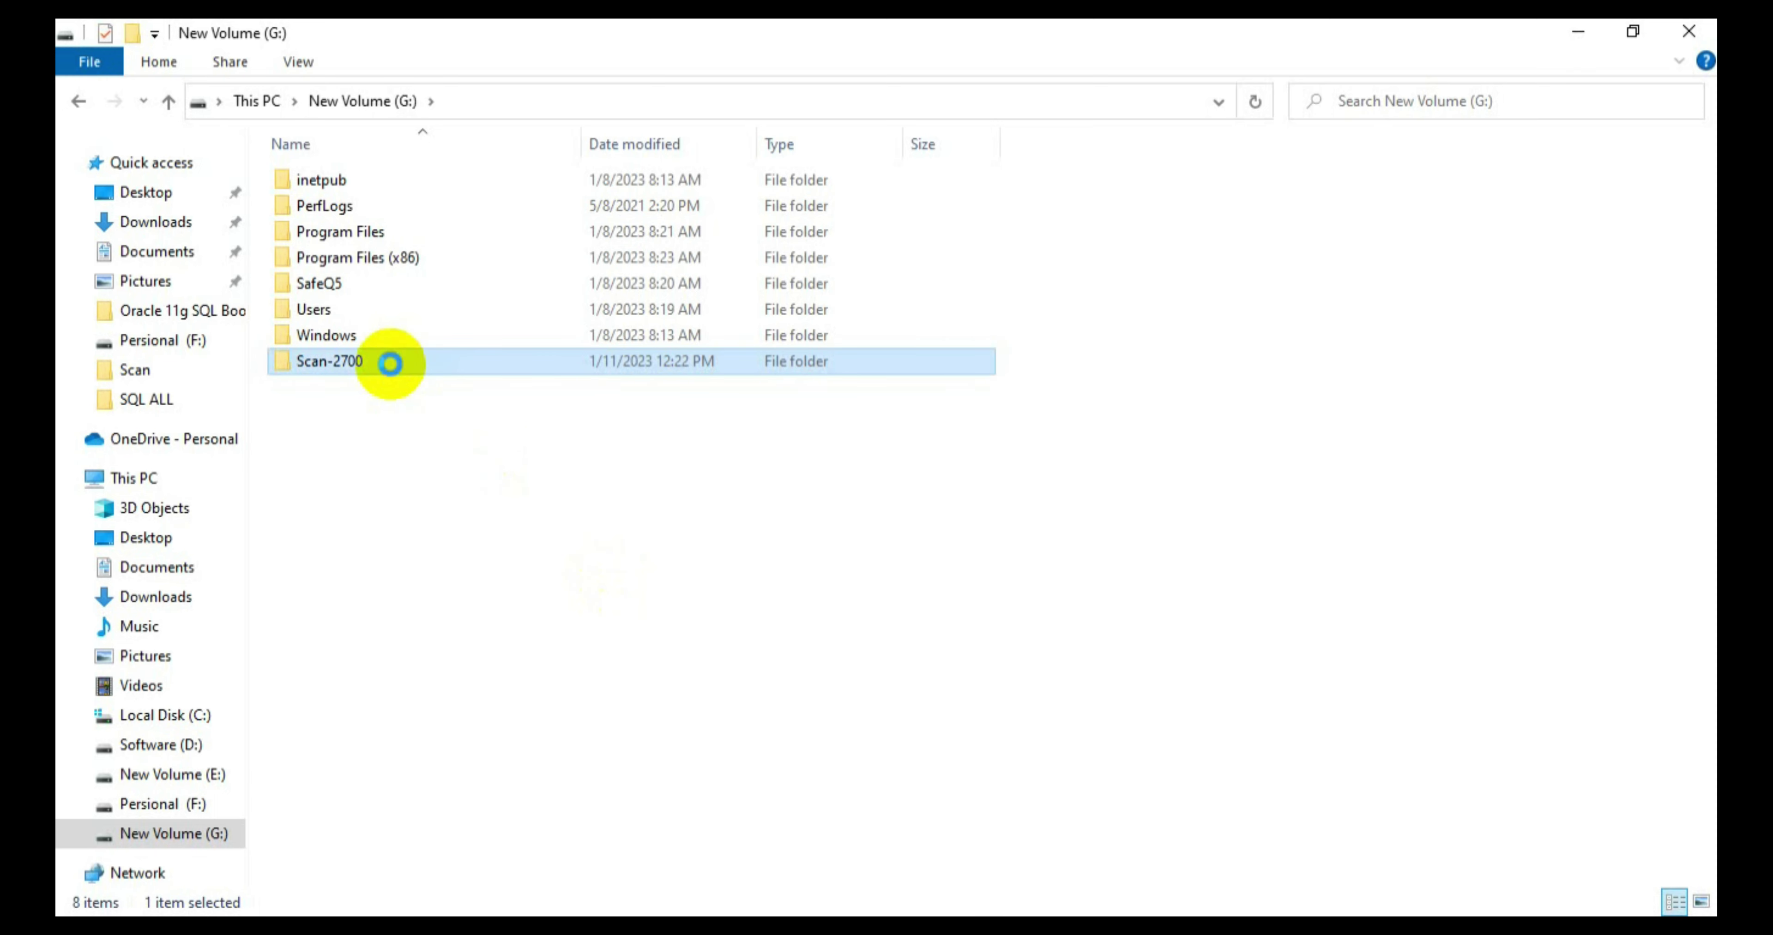
Step: Share Scan-2700 with its owner from the Properties Sharing tab, then close the drive window
right_click(411, 416)
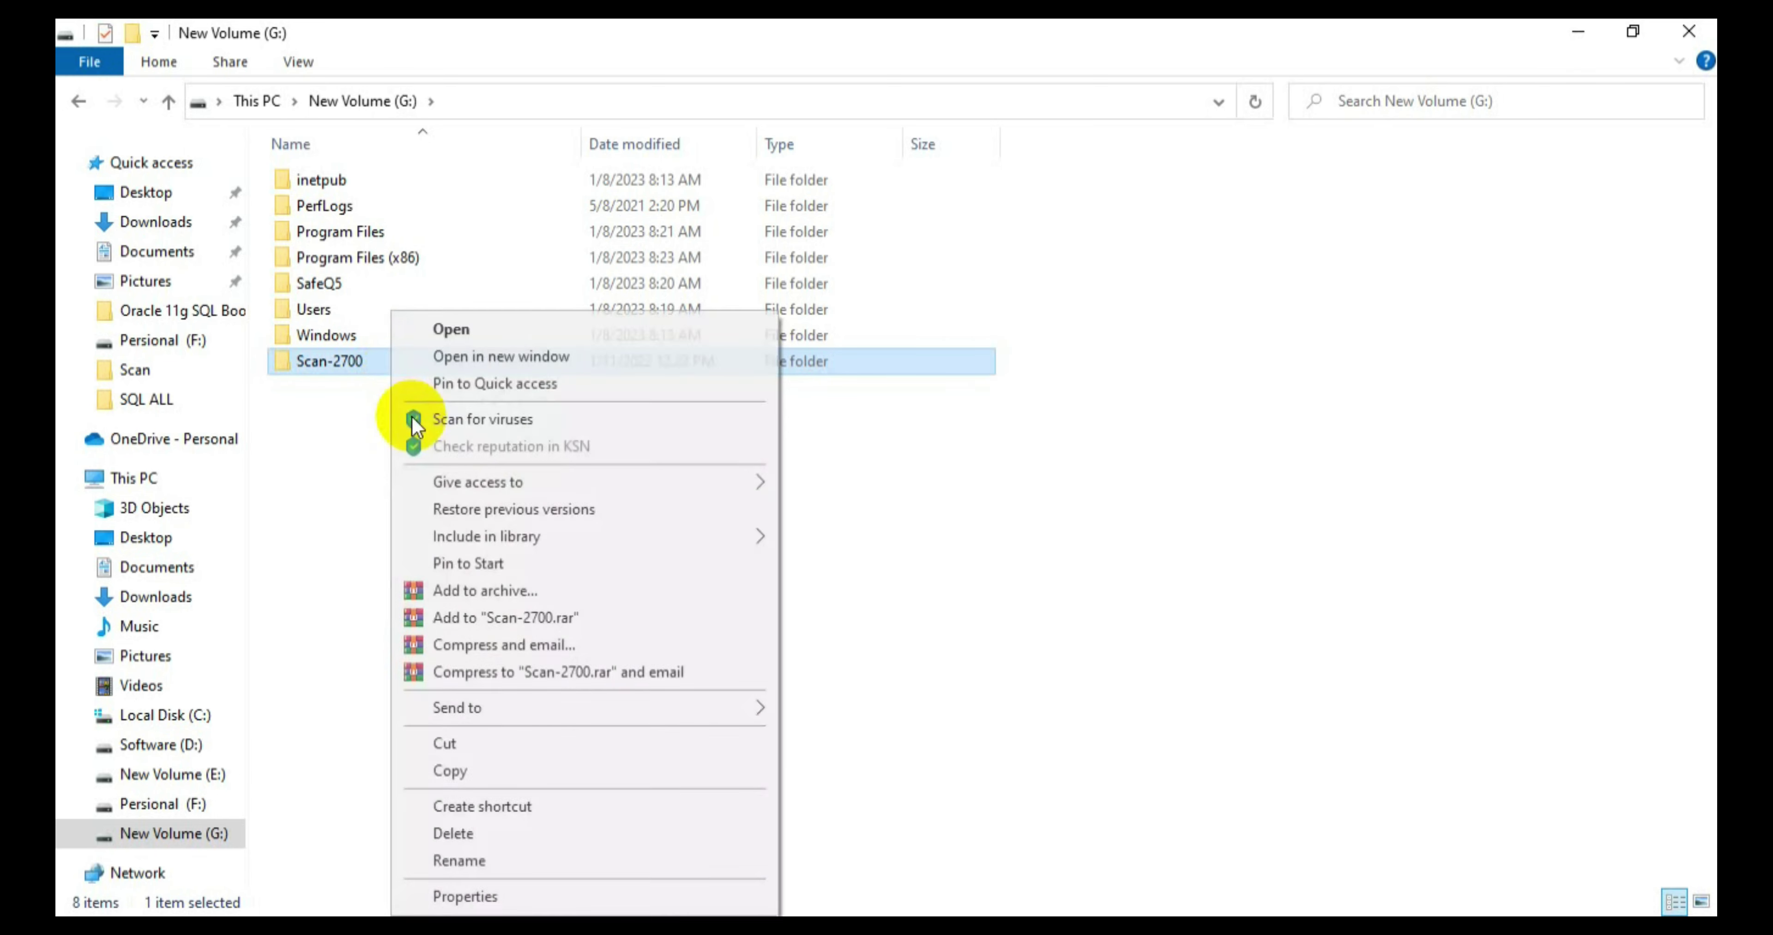
click(473, 893)
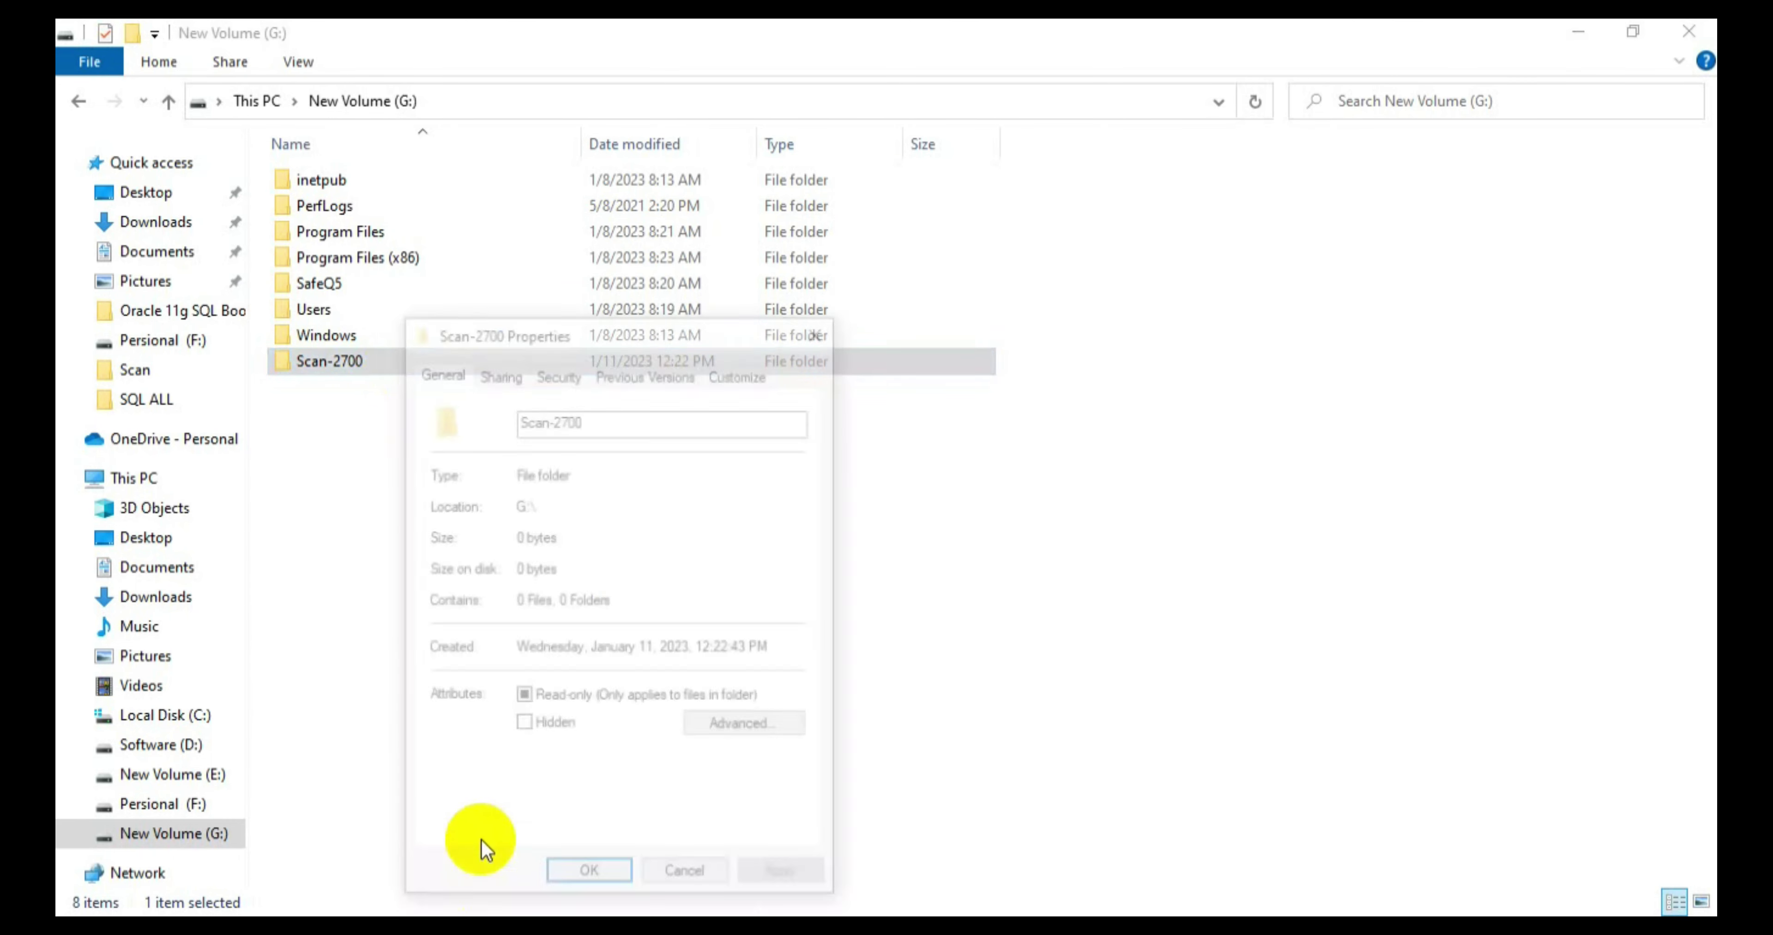
click(496, 371)
click(481, 538)
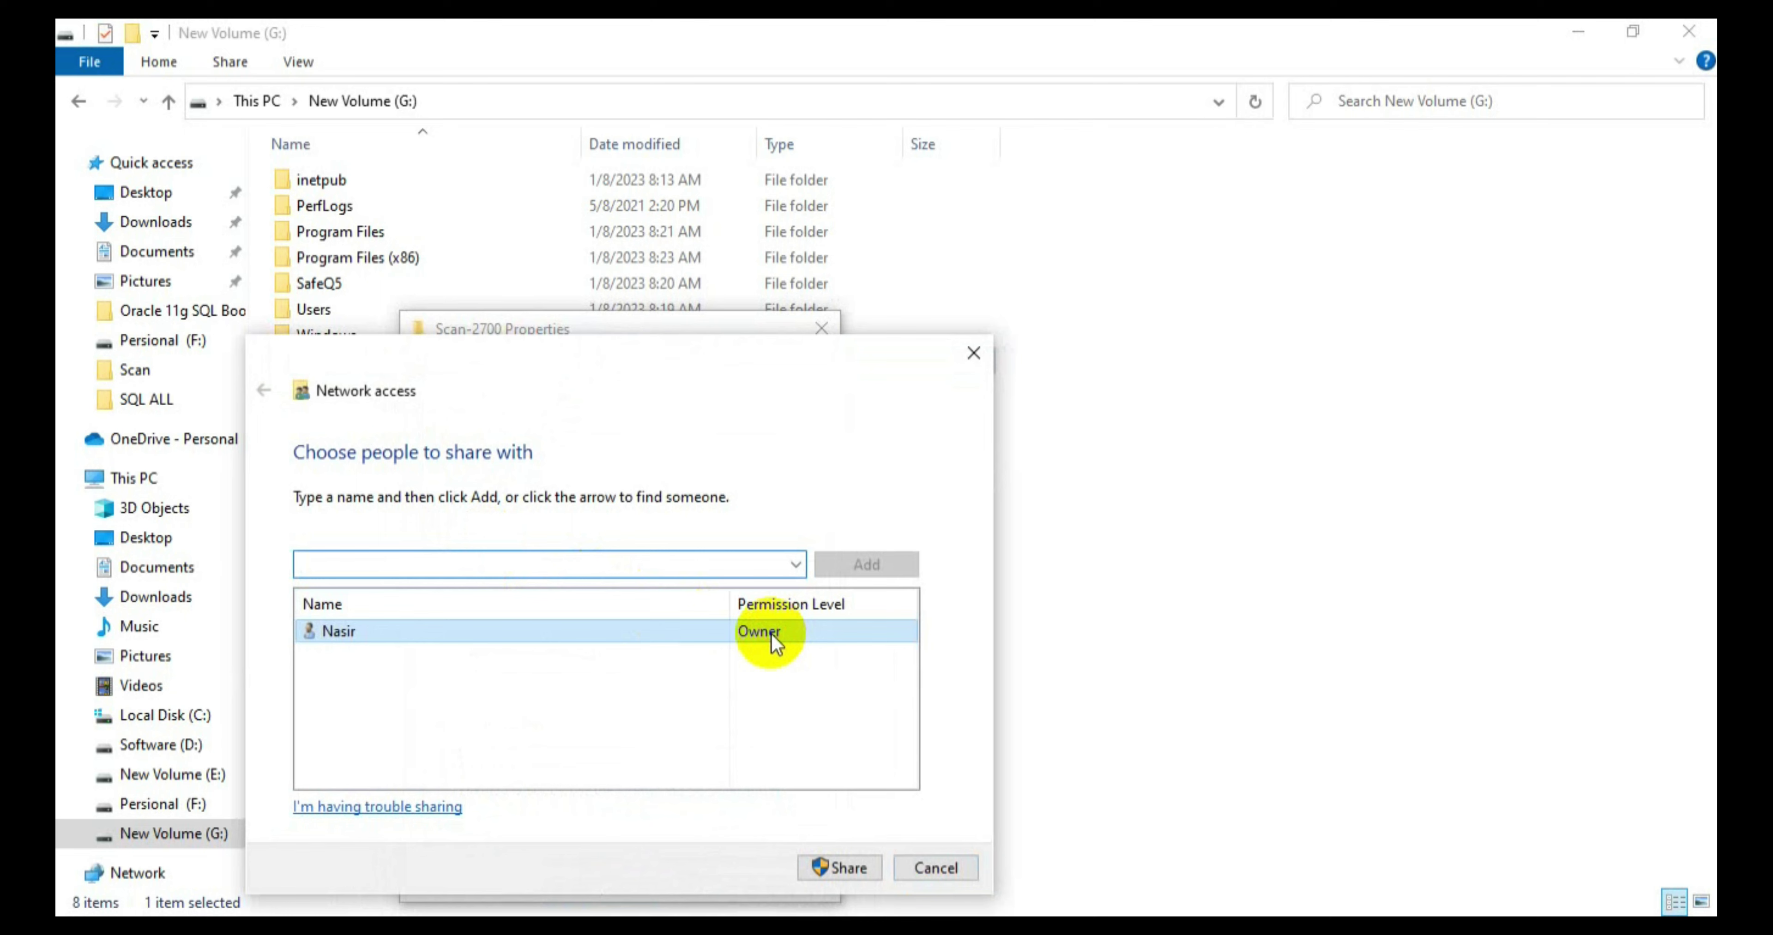
click(840, 868)
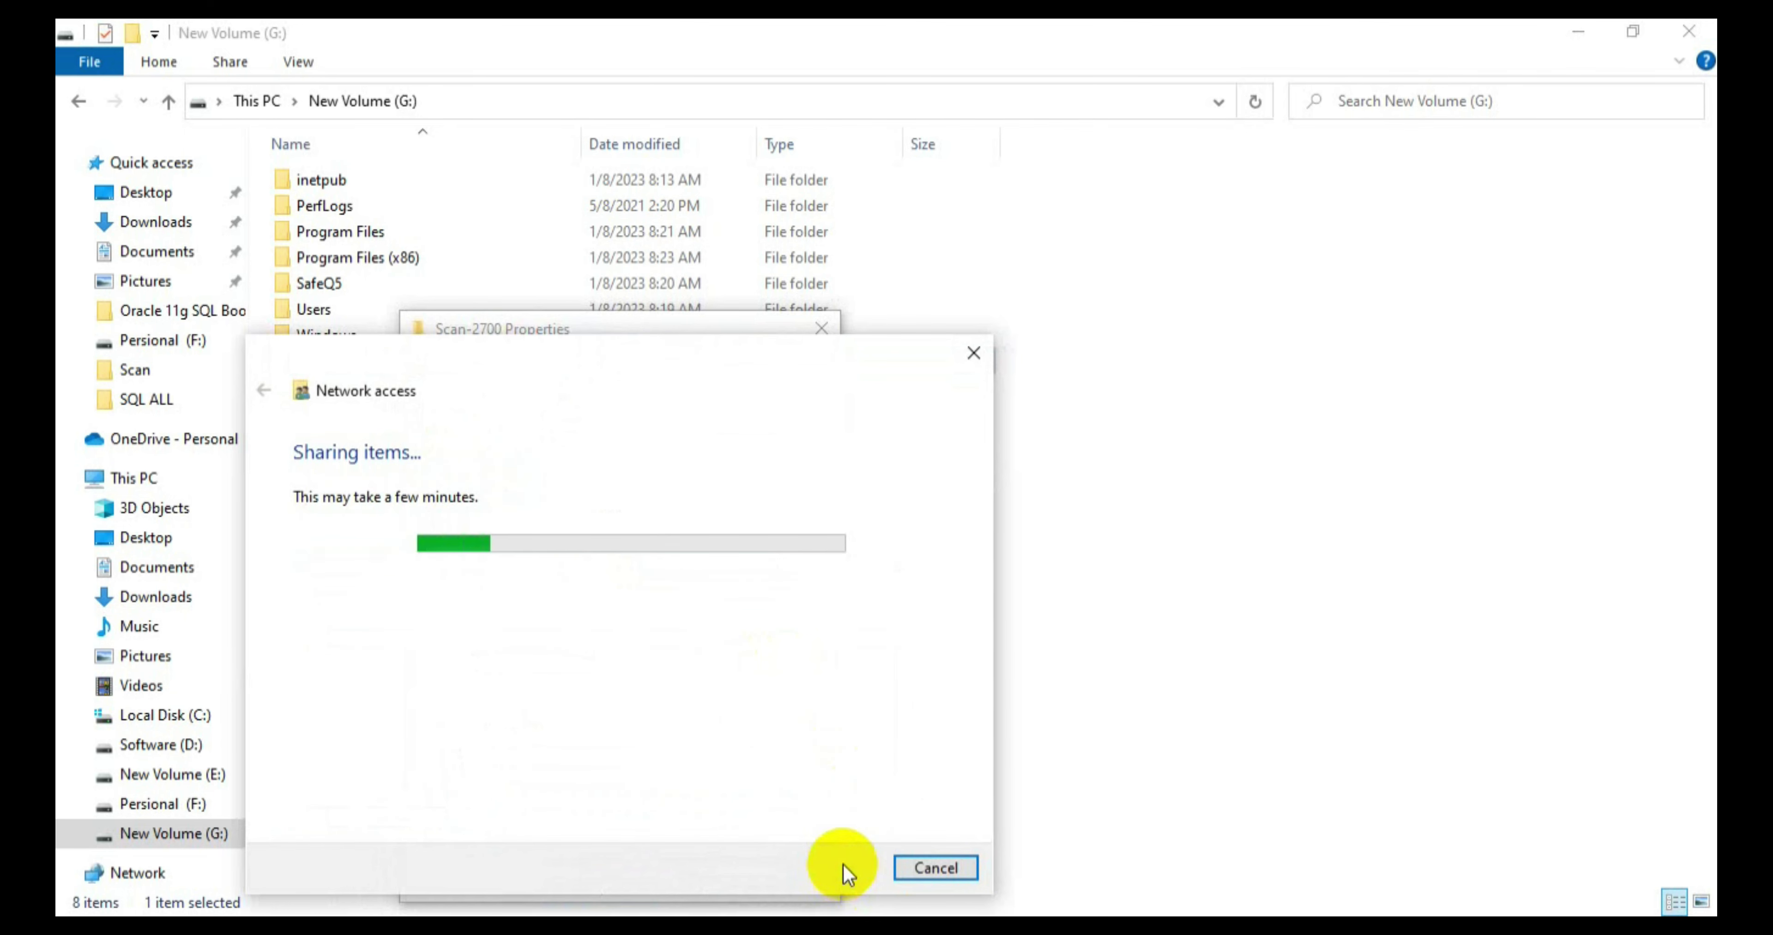
click(937, 868)
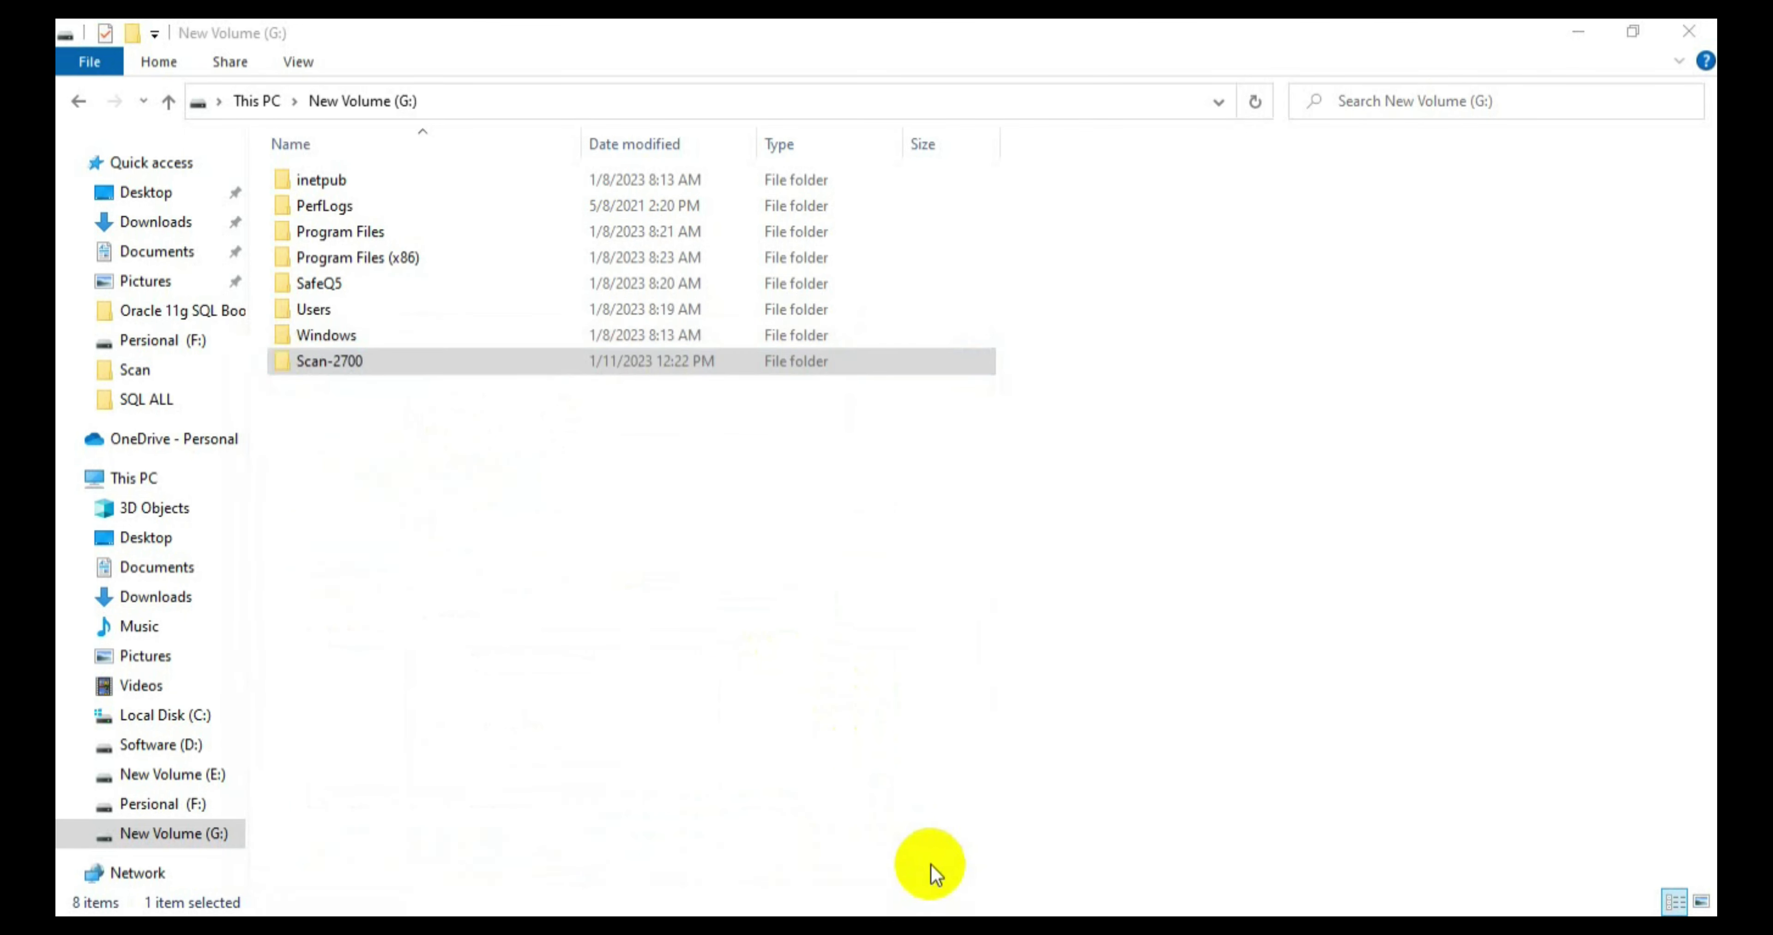
click(1675, 37)
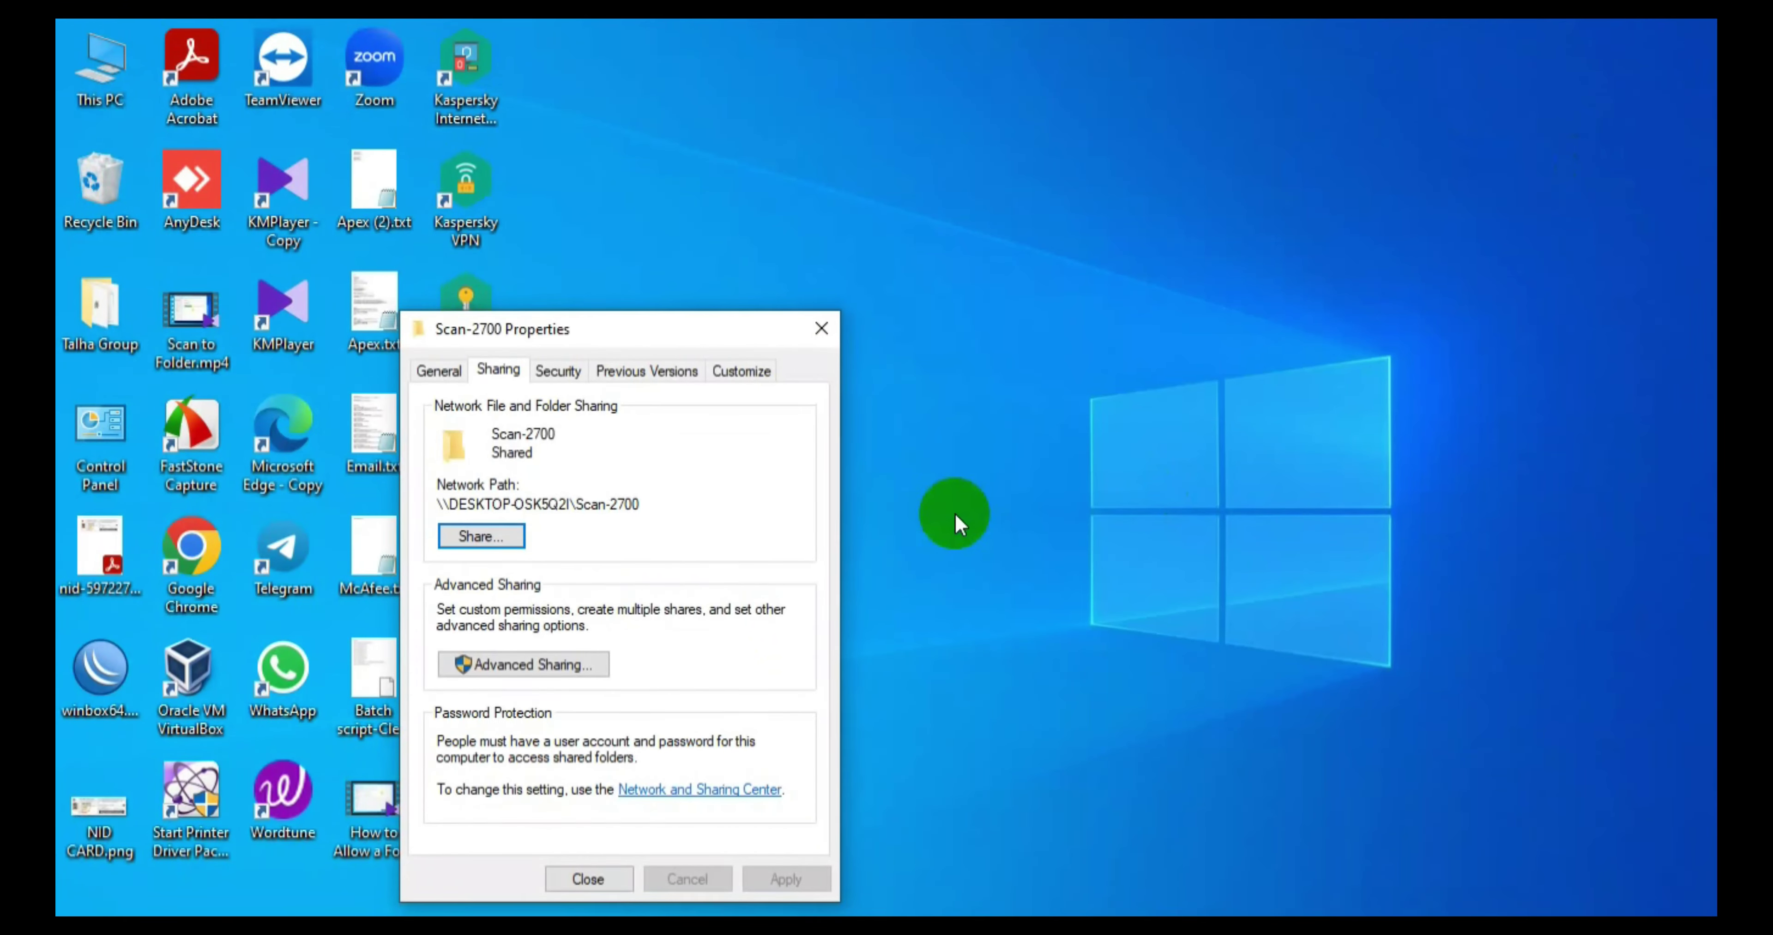
Step: Close the folder Properties and open Kaspersky's Firewall packet rules from the tray icon's Settings
click(806, 331)
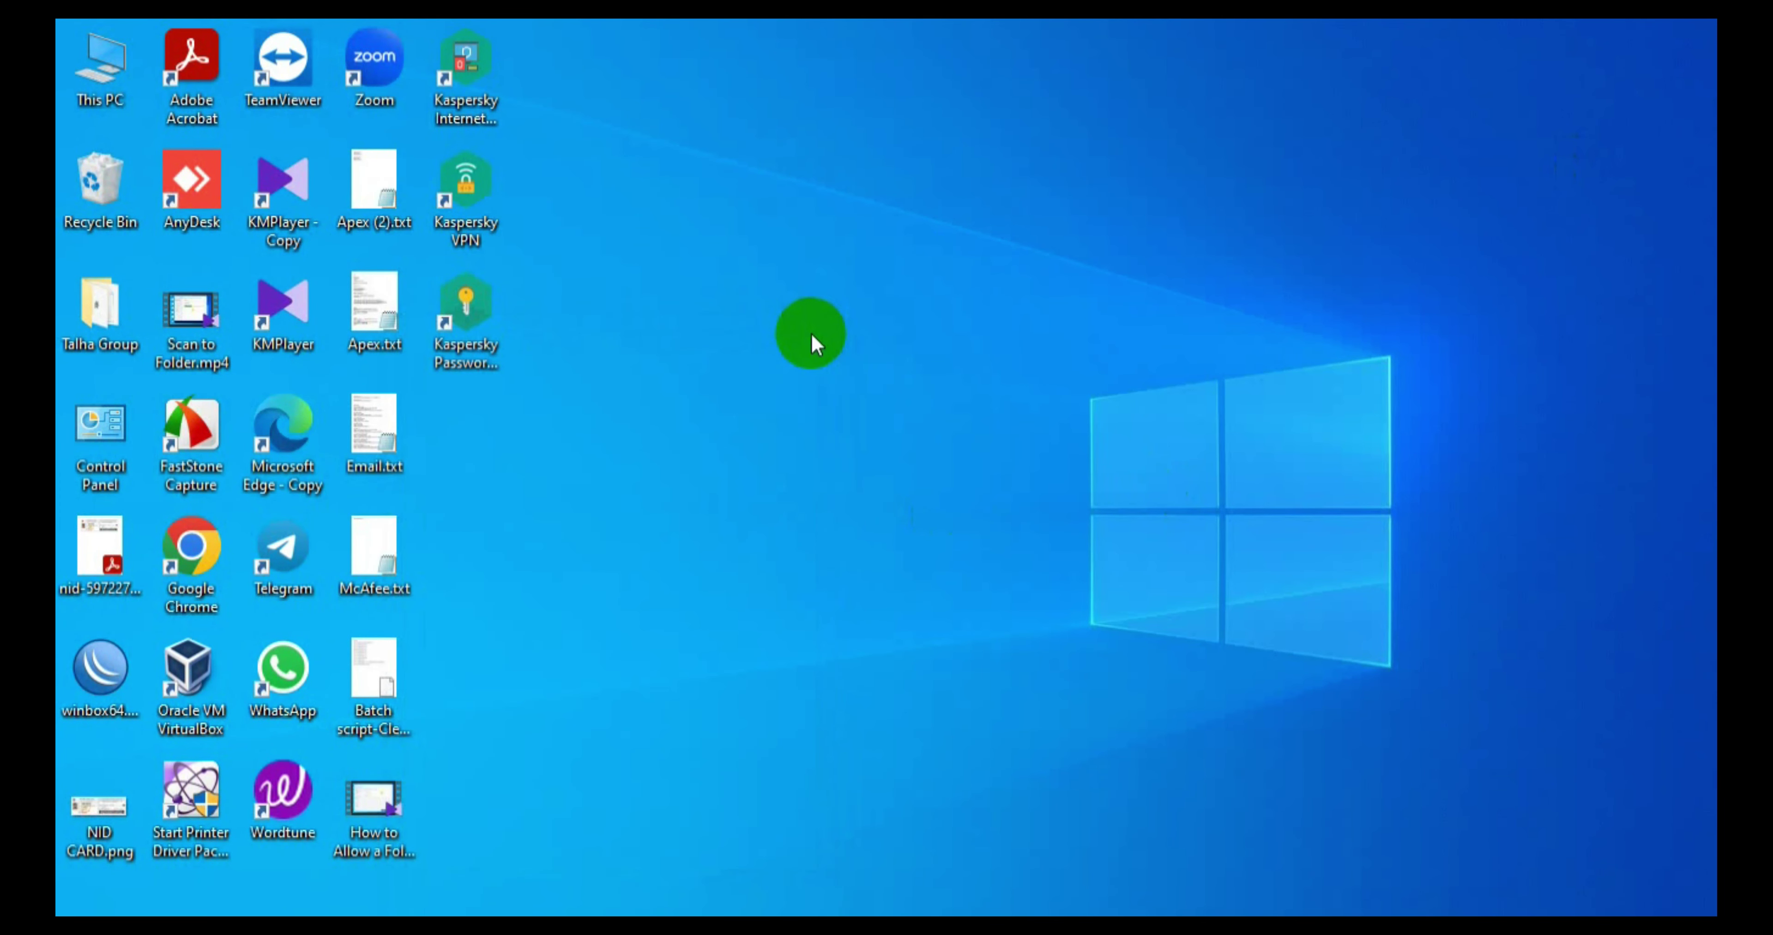
click(1417, 925)
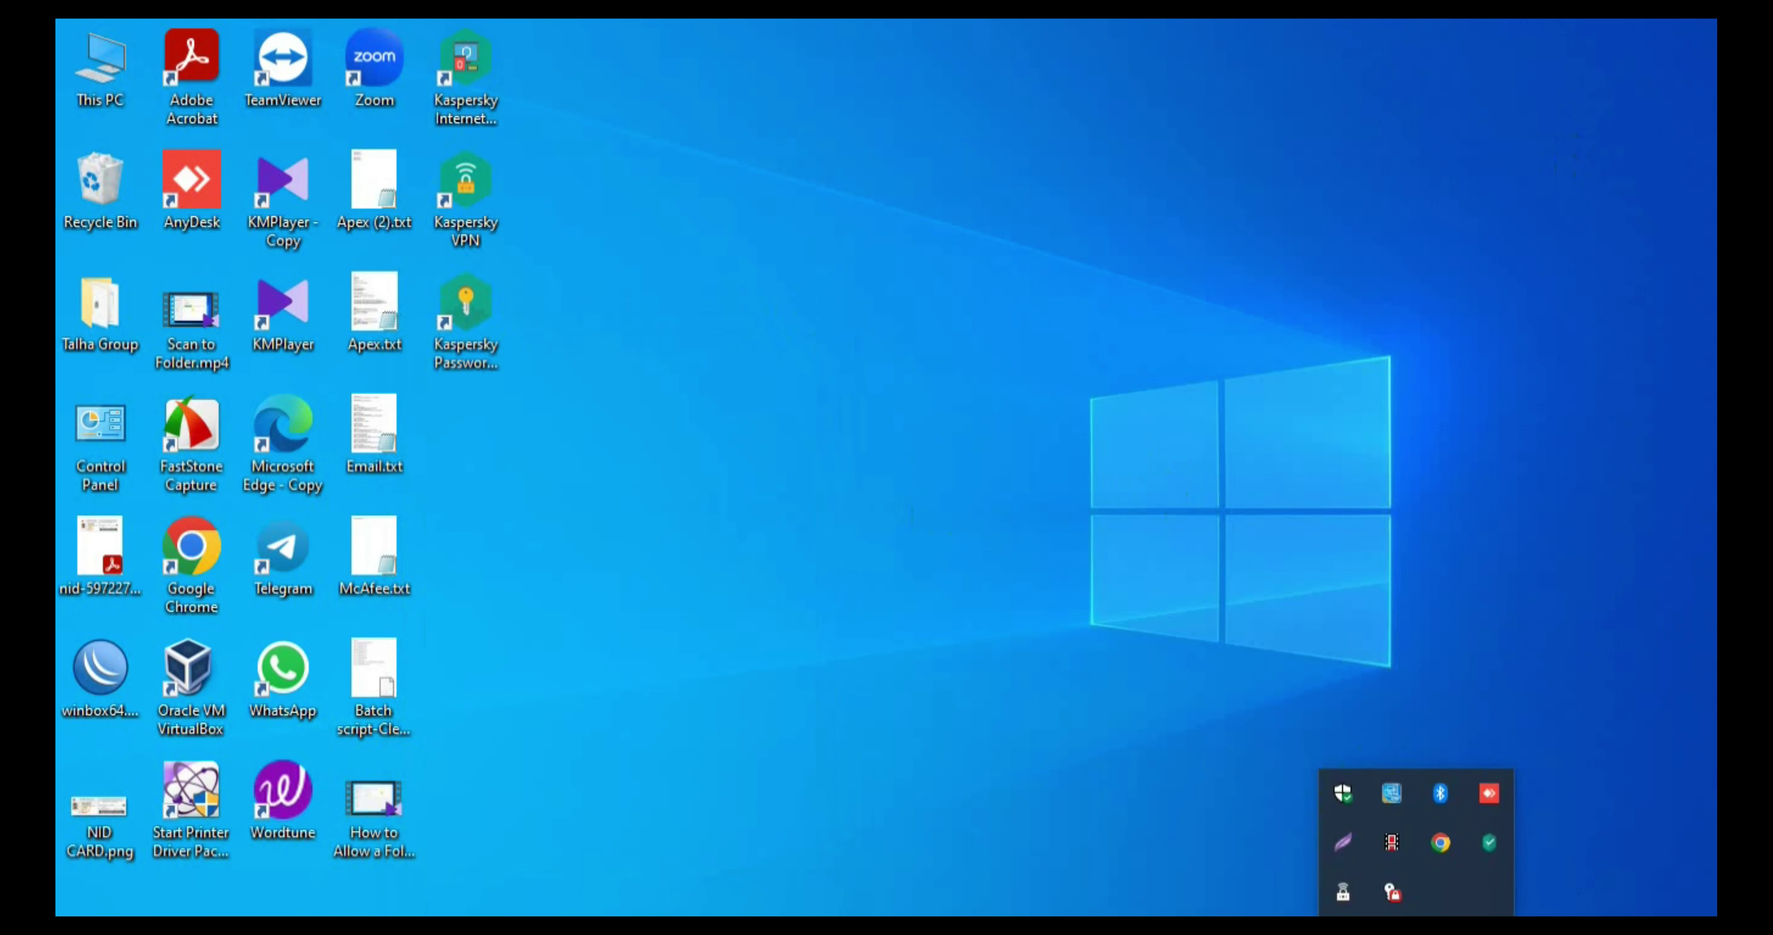
right_click(1485, 841)
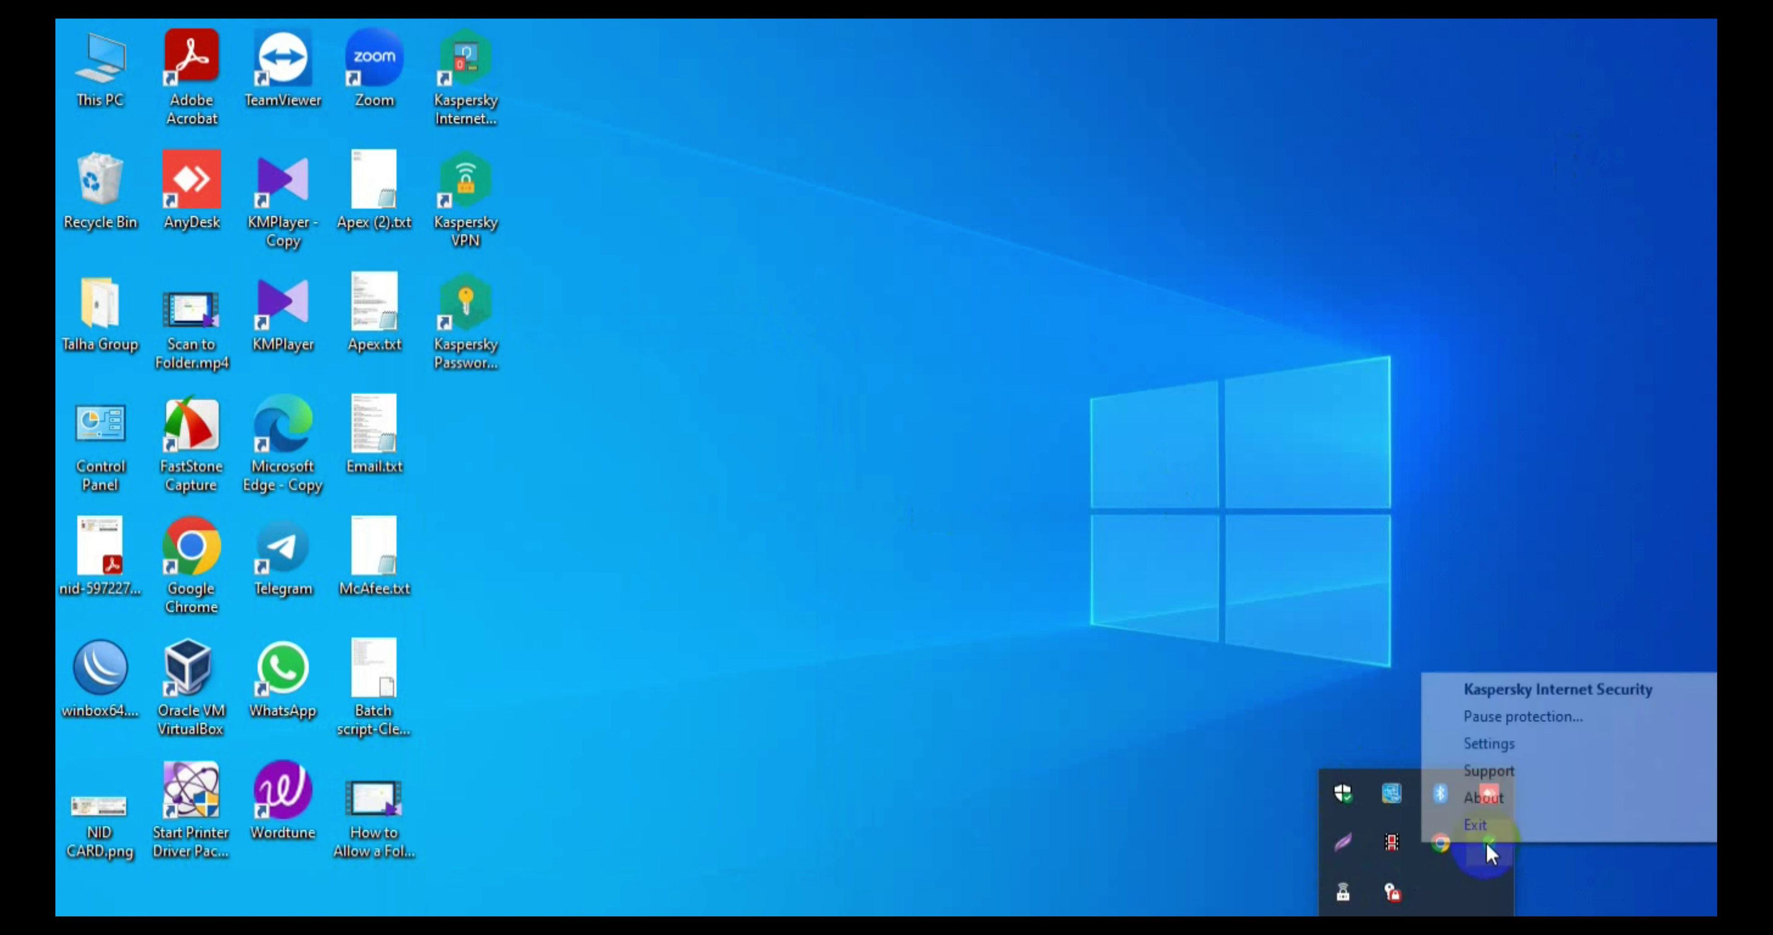
click(1491, 742)
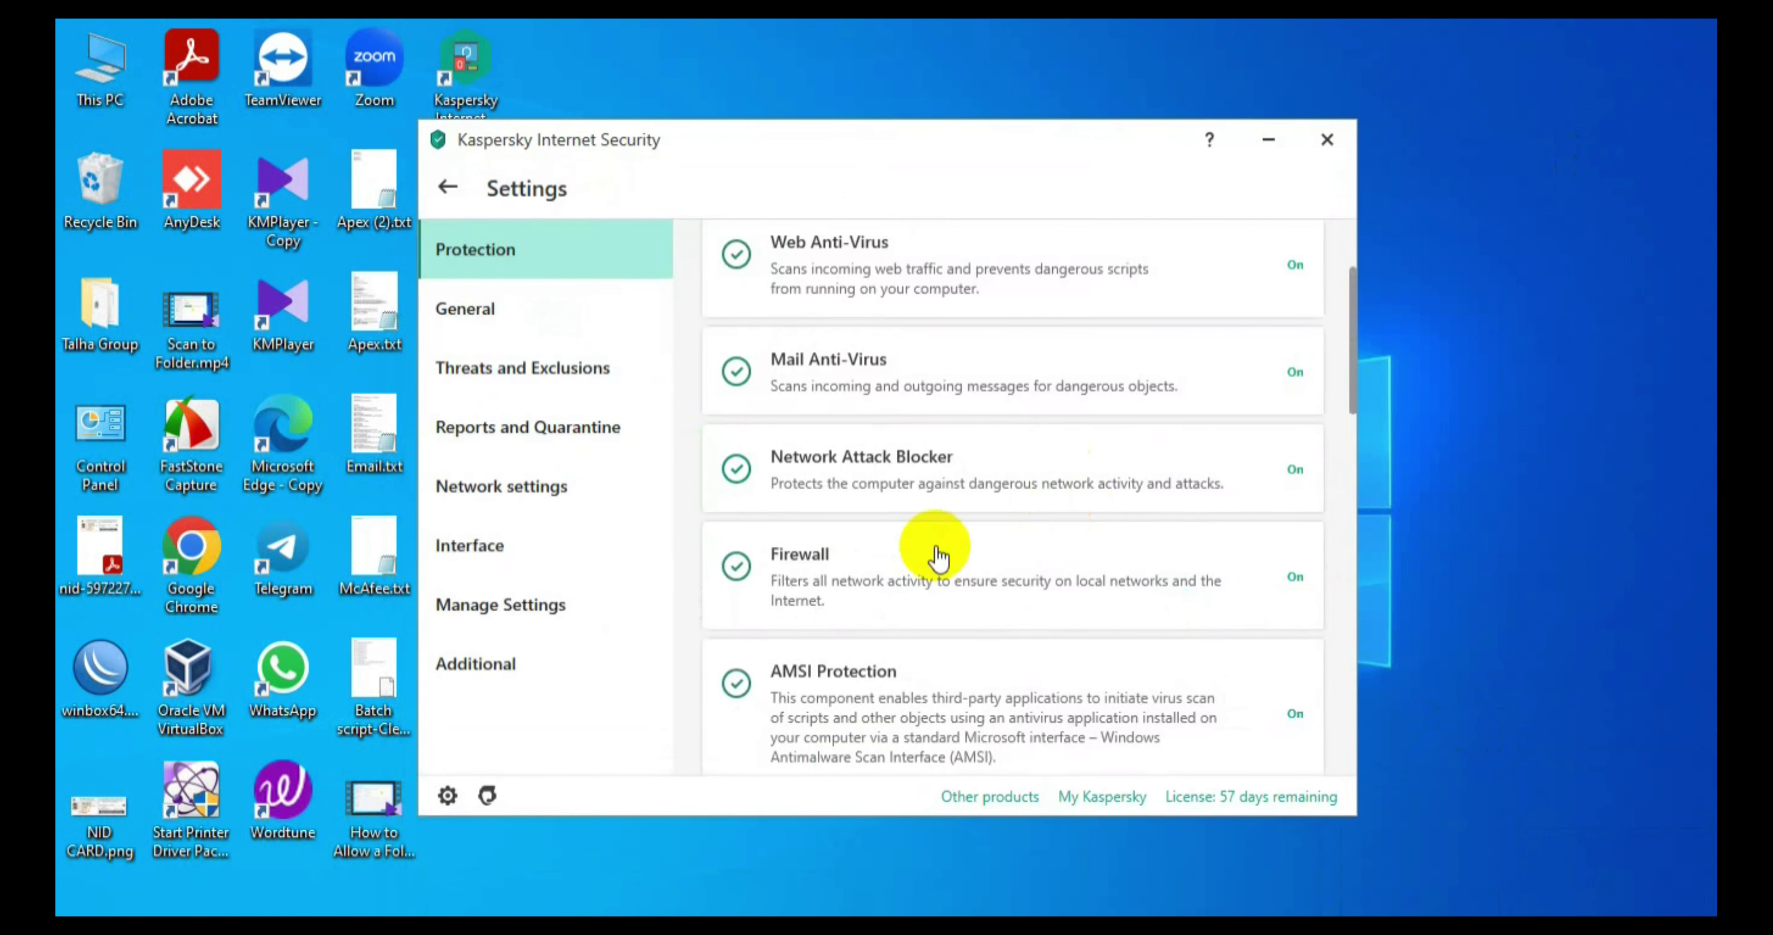
click(834, 576)
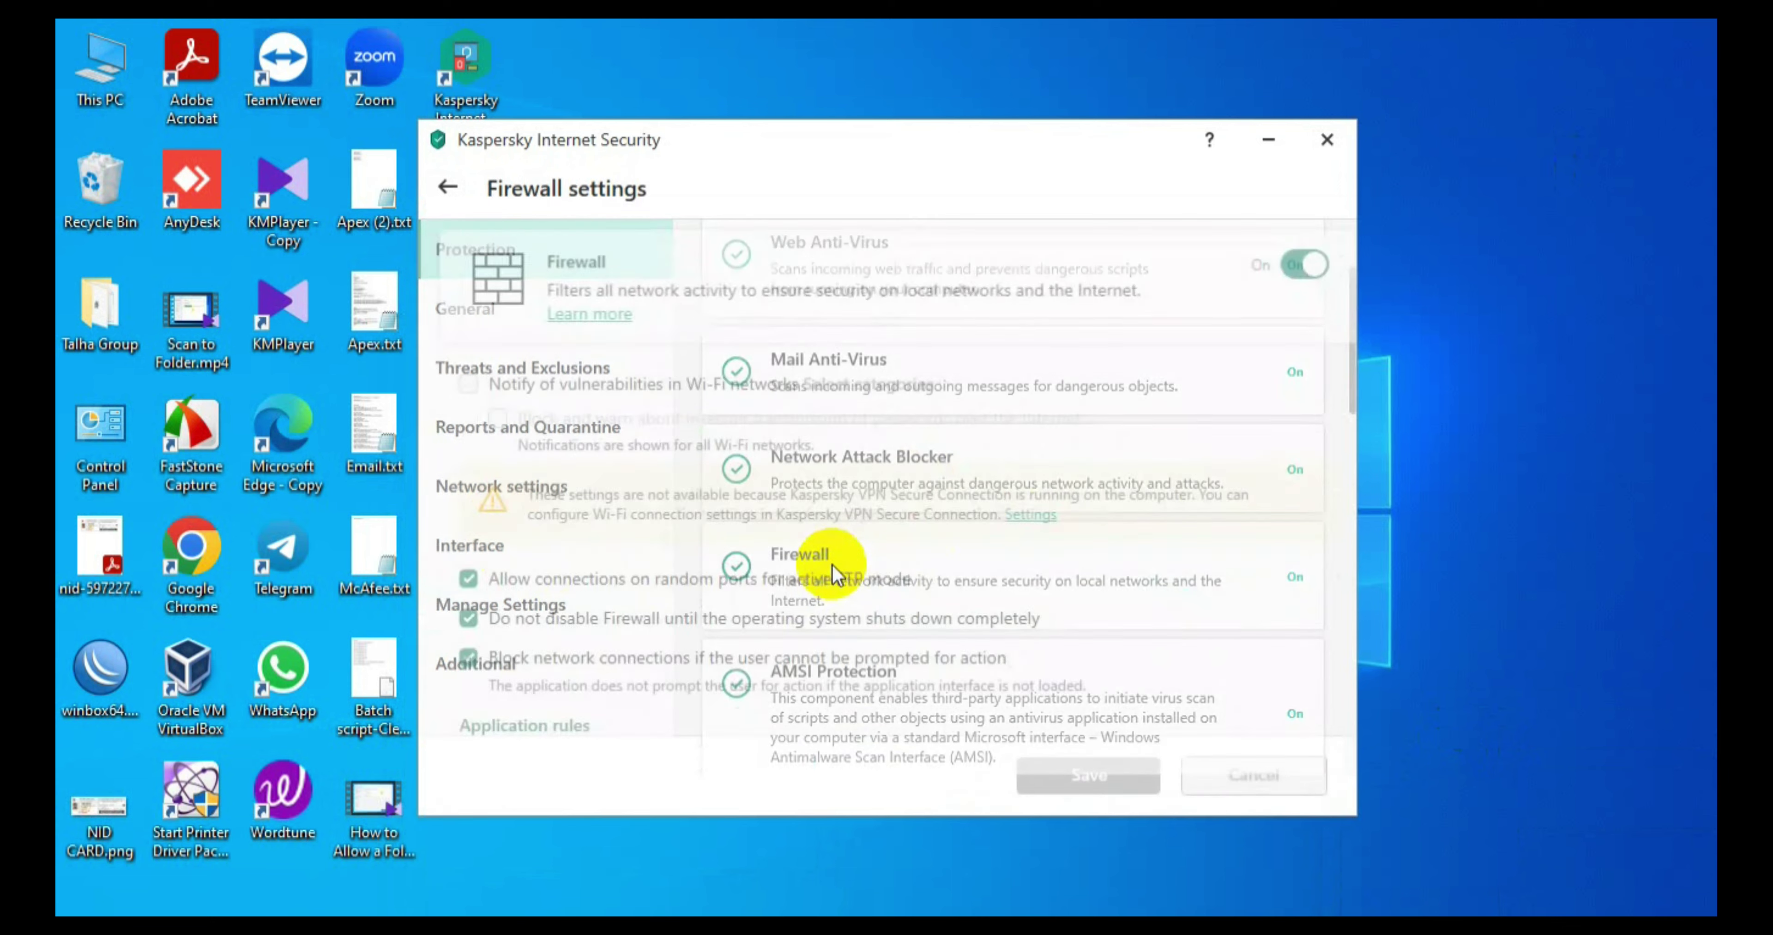
scroll(616, 626, down, 3)
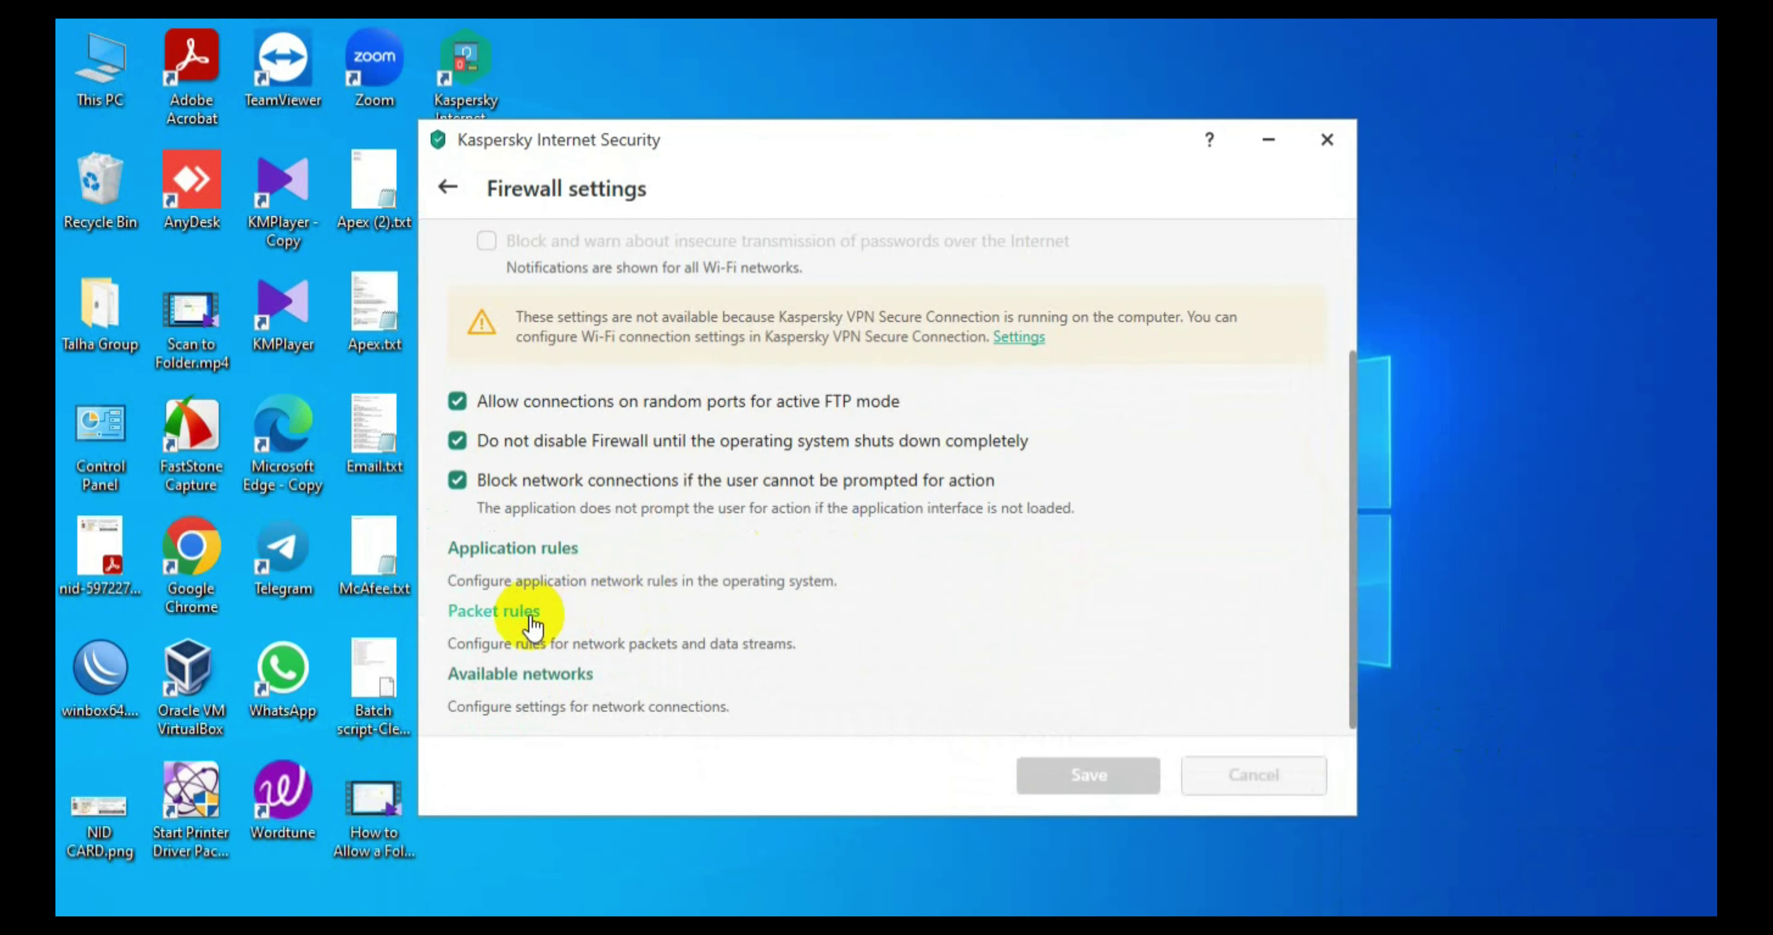
click(529, 614)
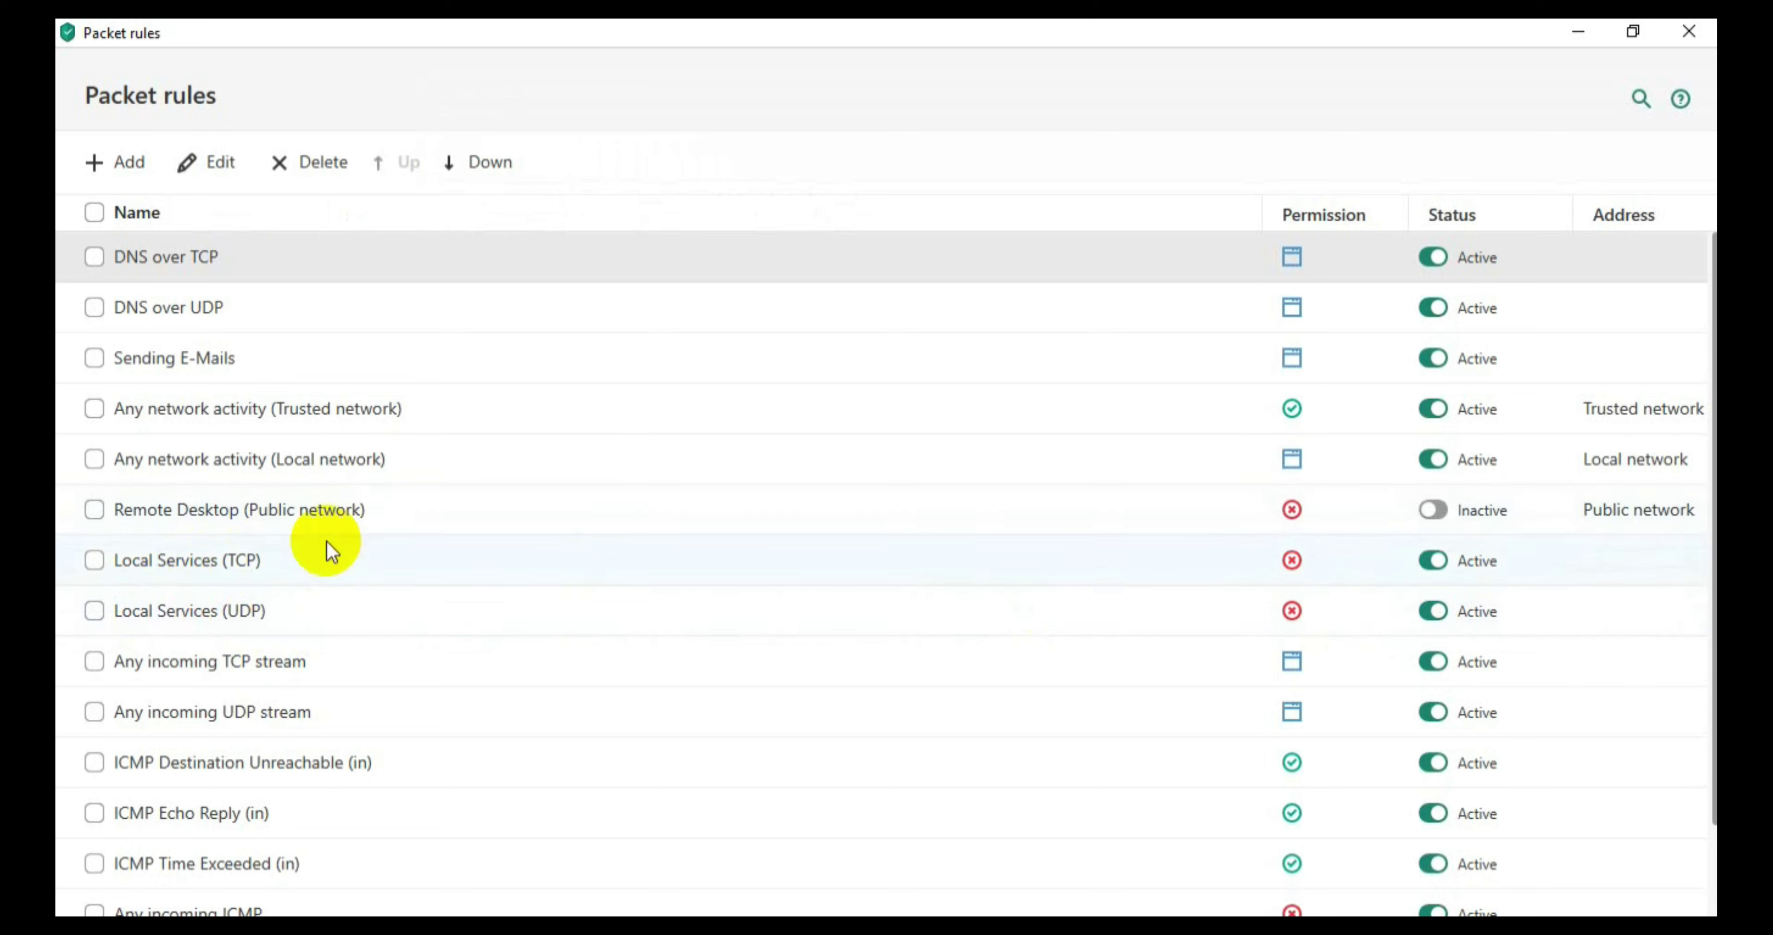
Step: Change the Local Services (UDP) packet rule's action to Allow and save it
click(231, 613)
double_click(230, 612)
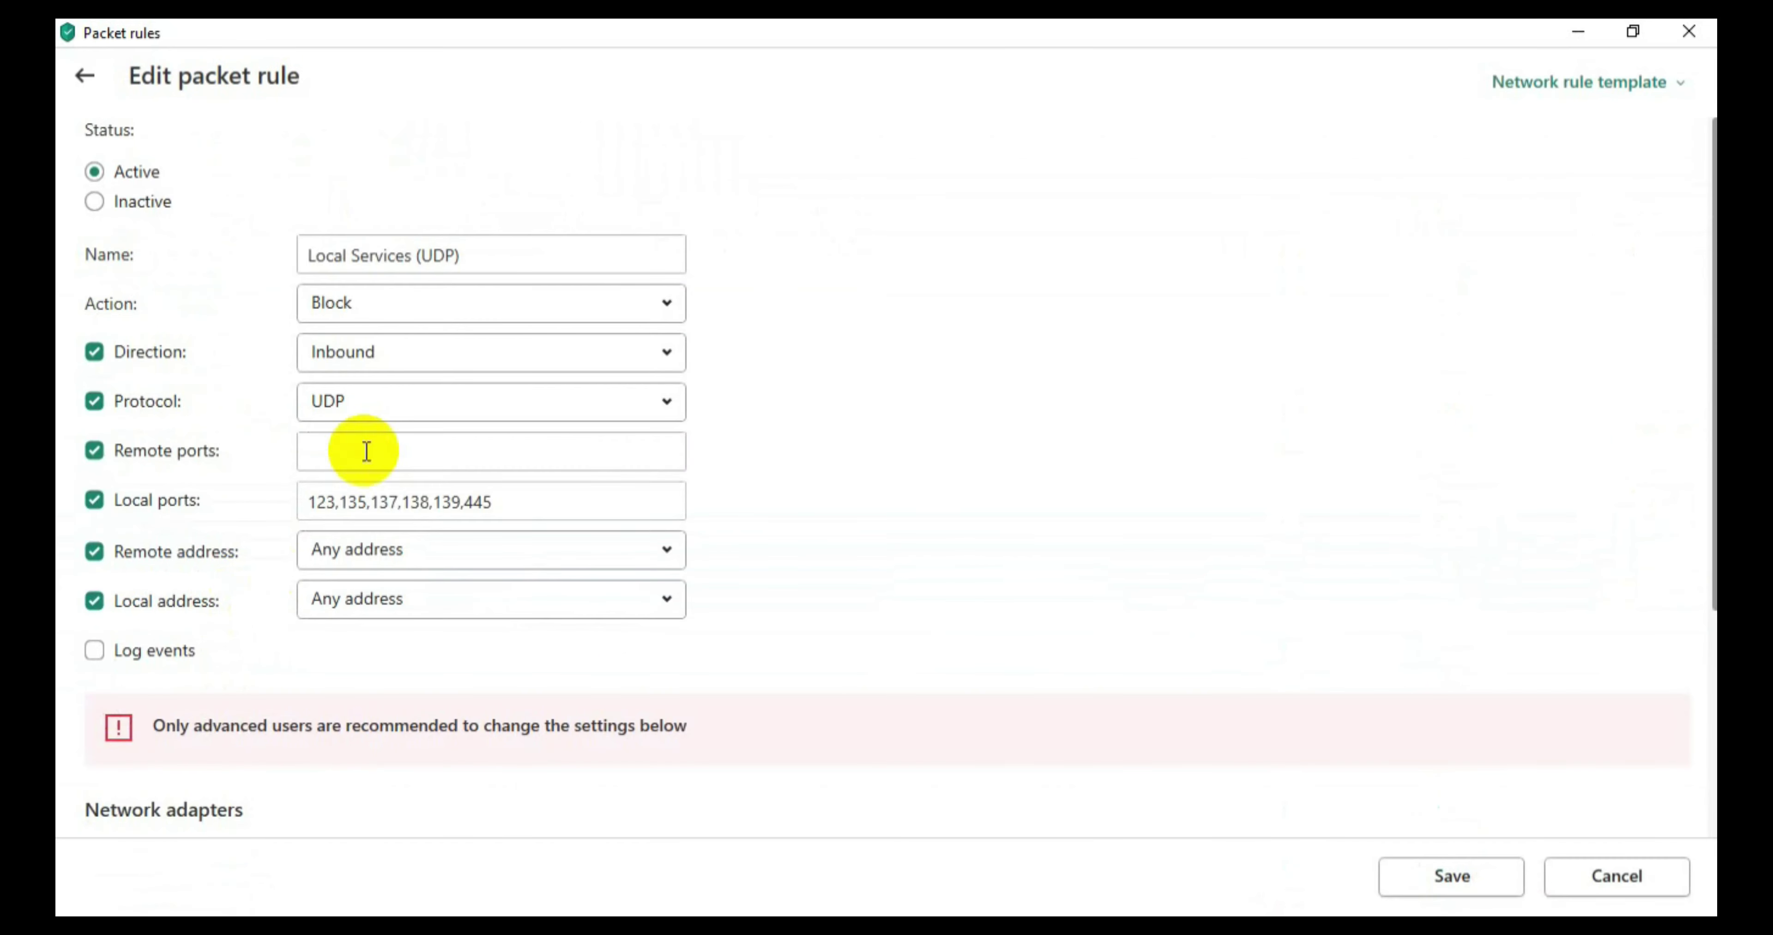
click(393, 311)
click(376, 342)
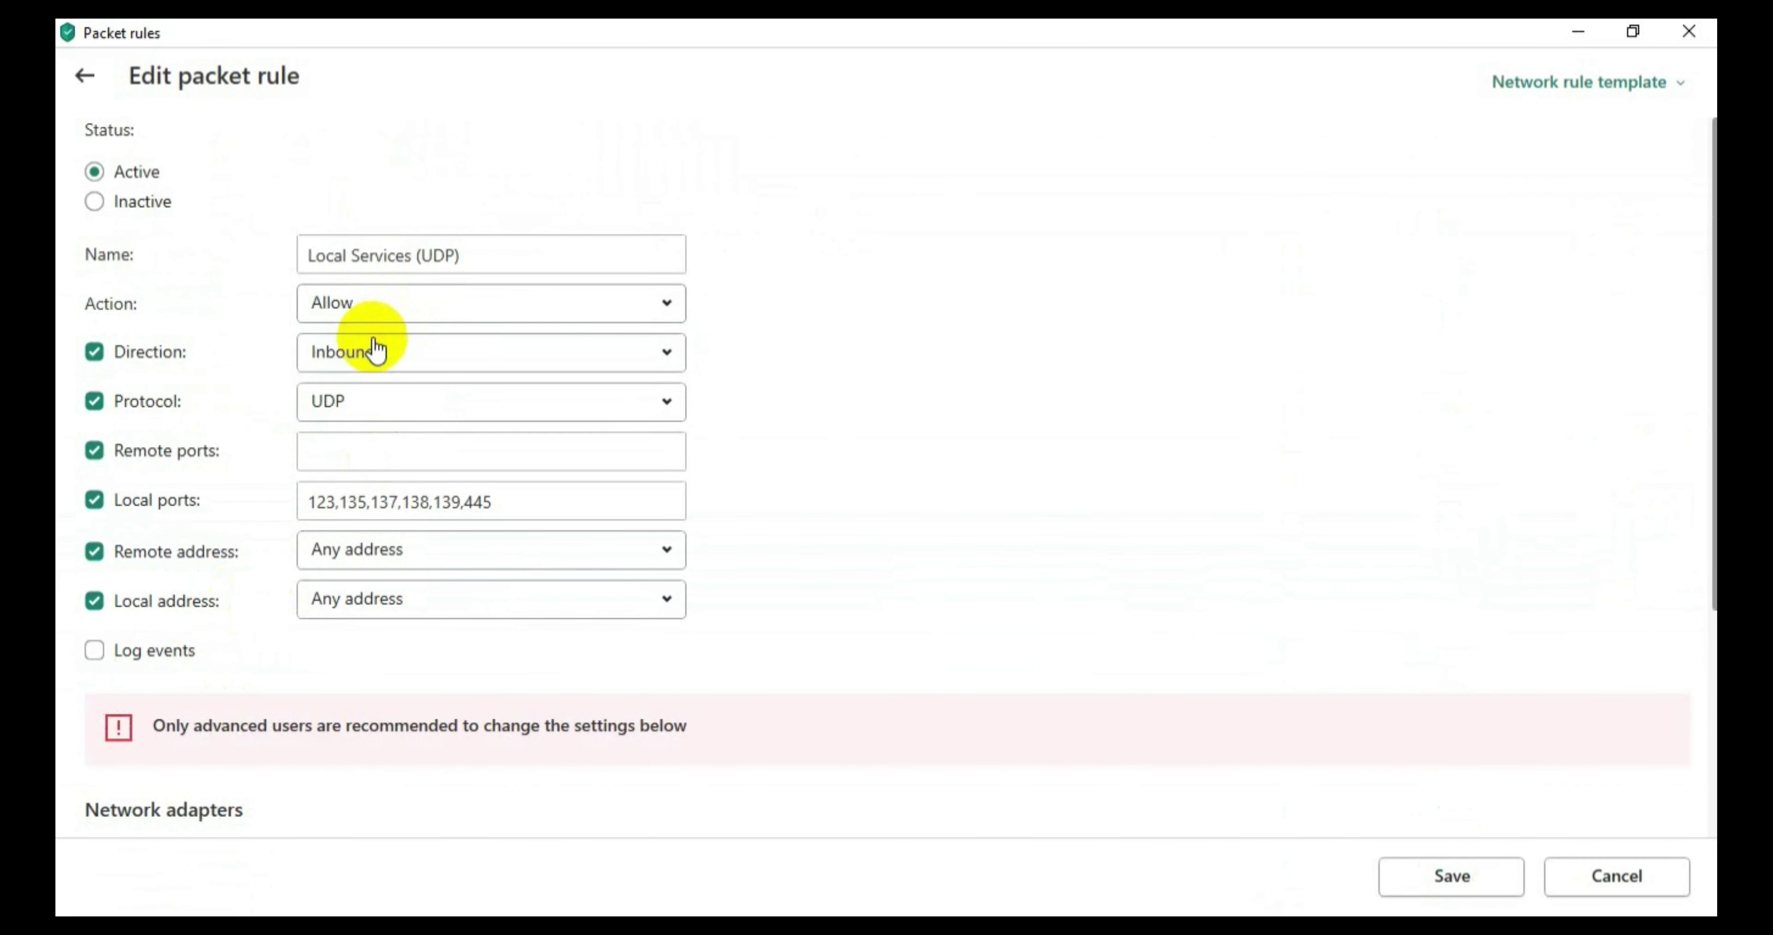
click(1456, 868)
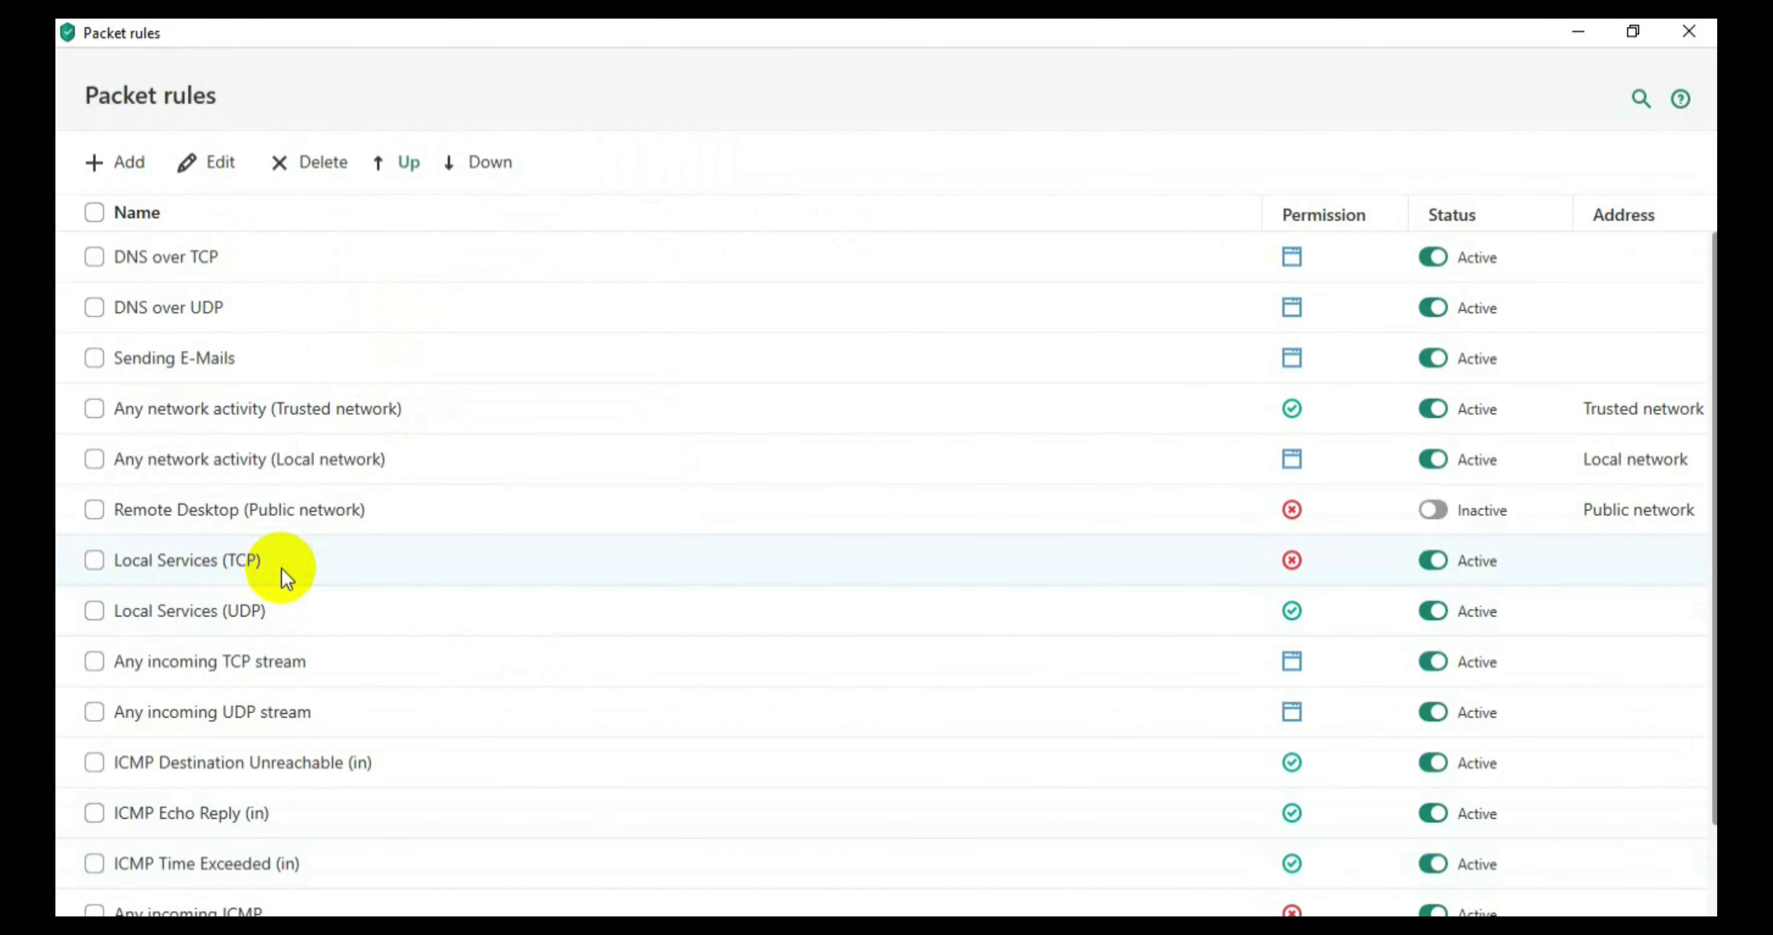
Step: Set the Local Services (TCP) rule to Allow, save, and close the Kaspersky windows
click(285, 575)
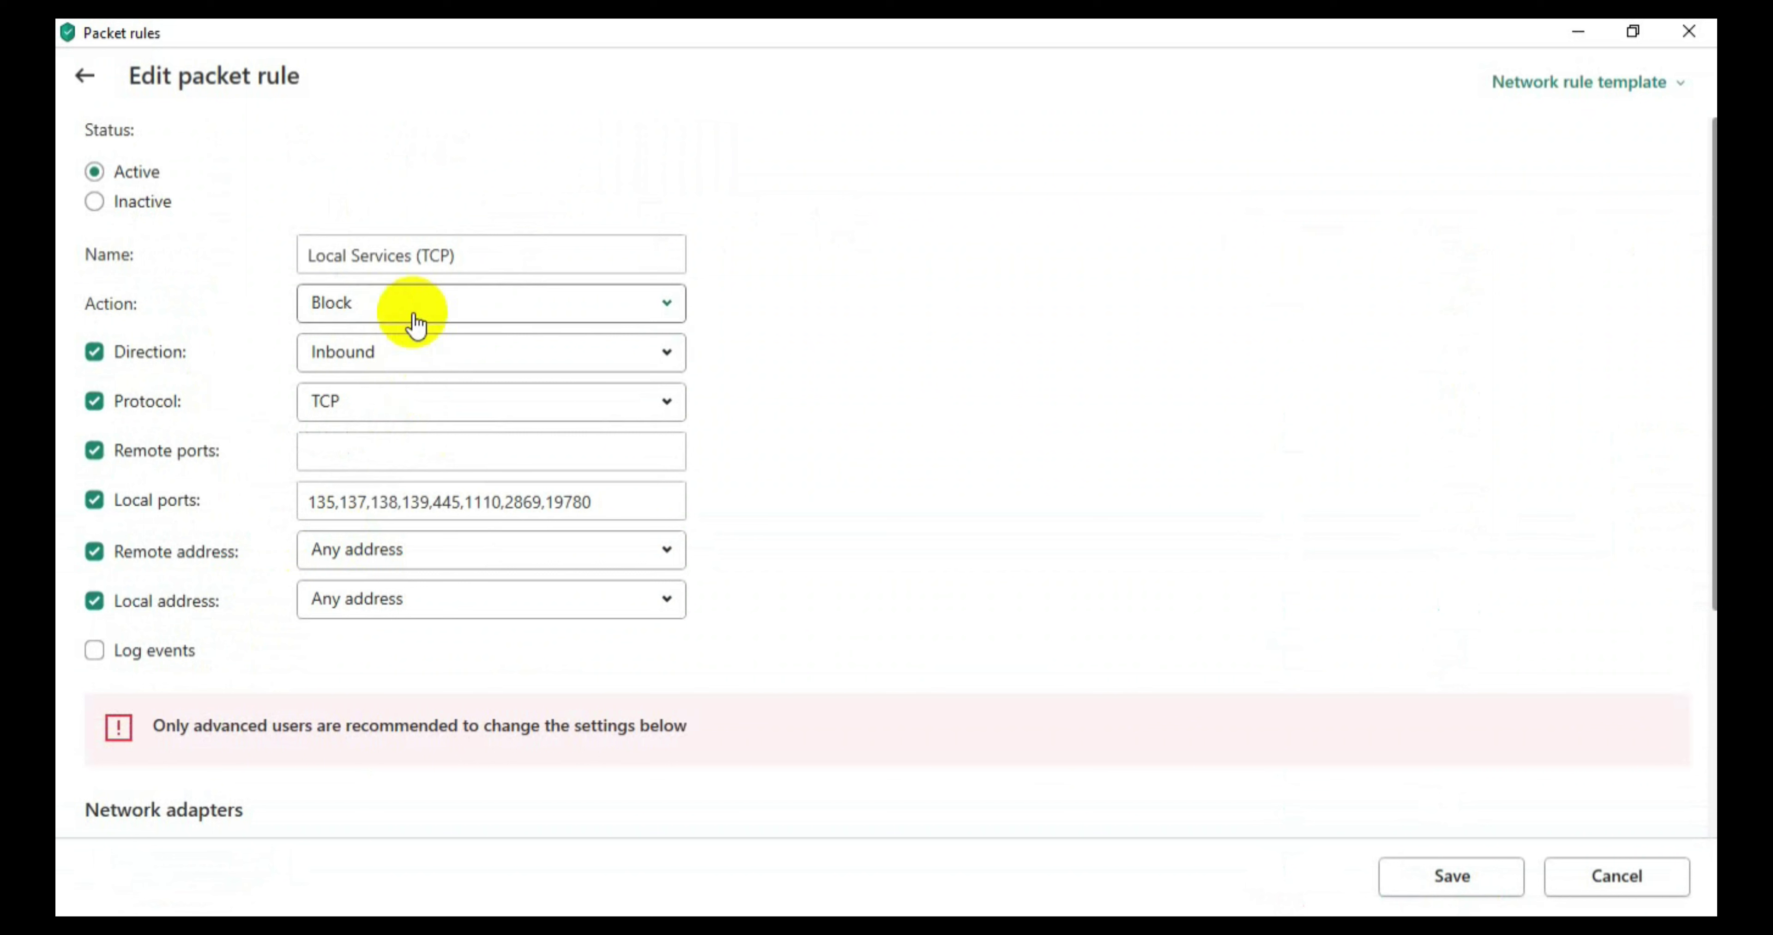
click(410, 311)
click(375, 357)
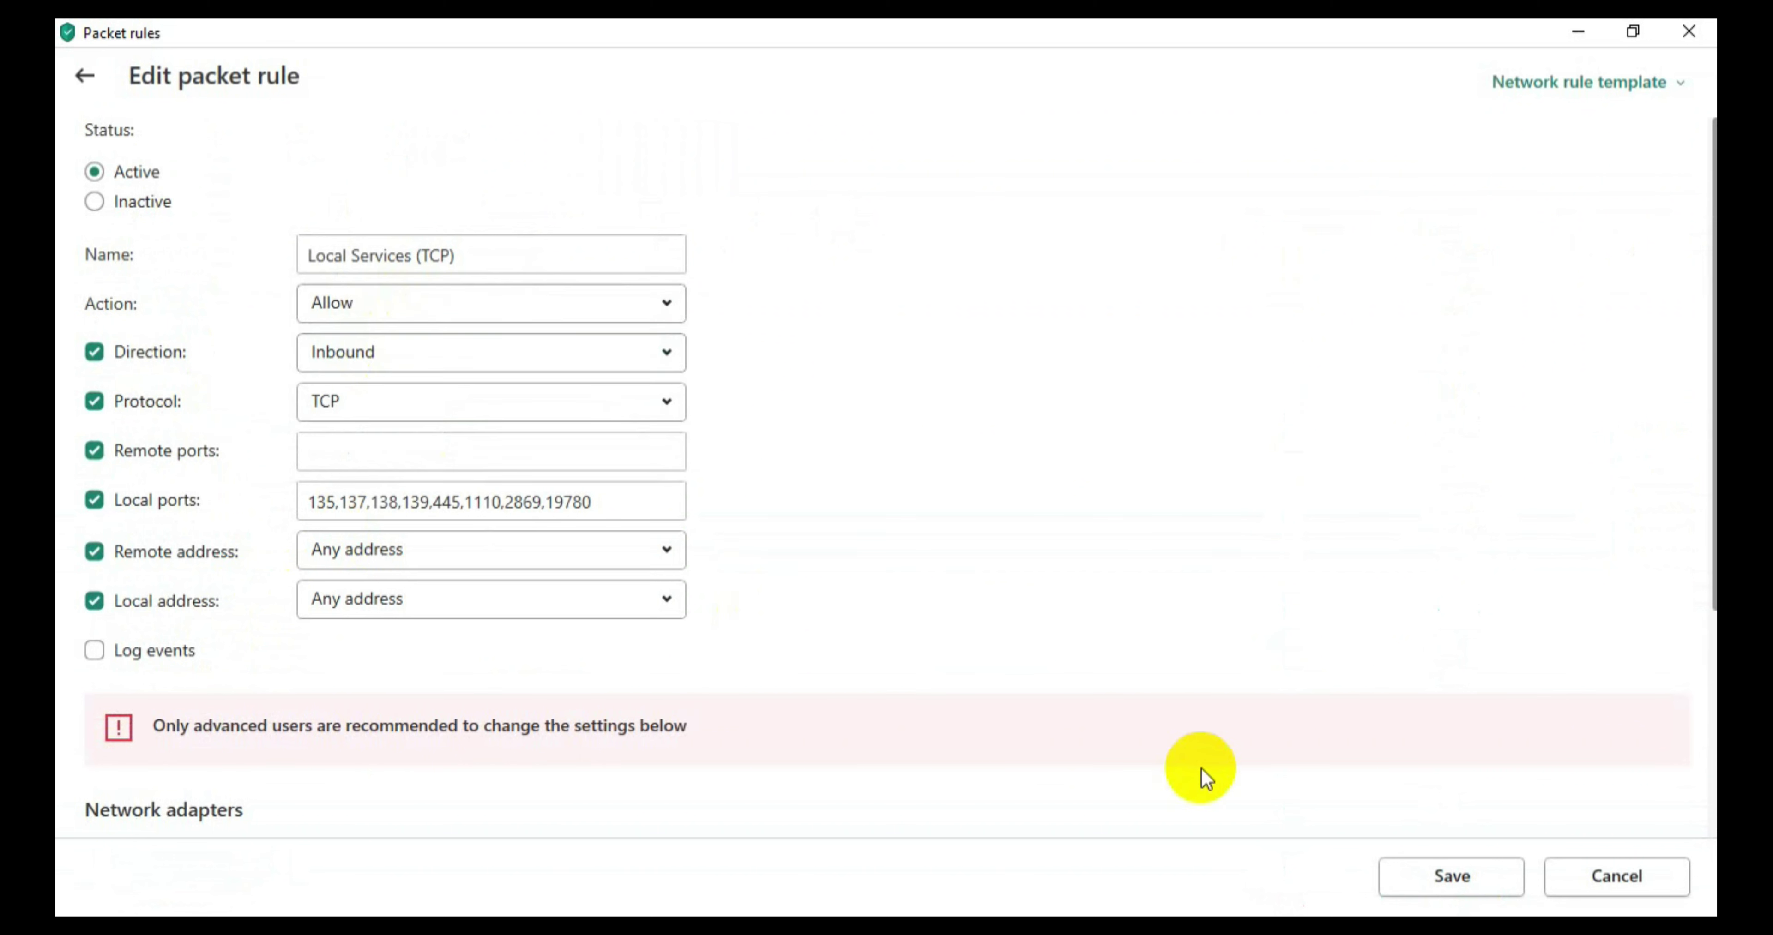
click(1431, 881)
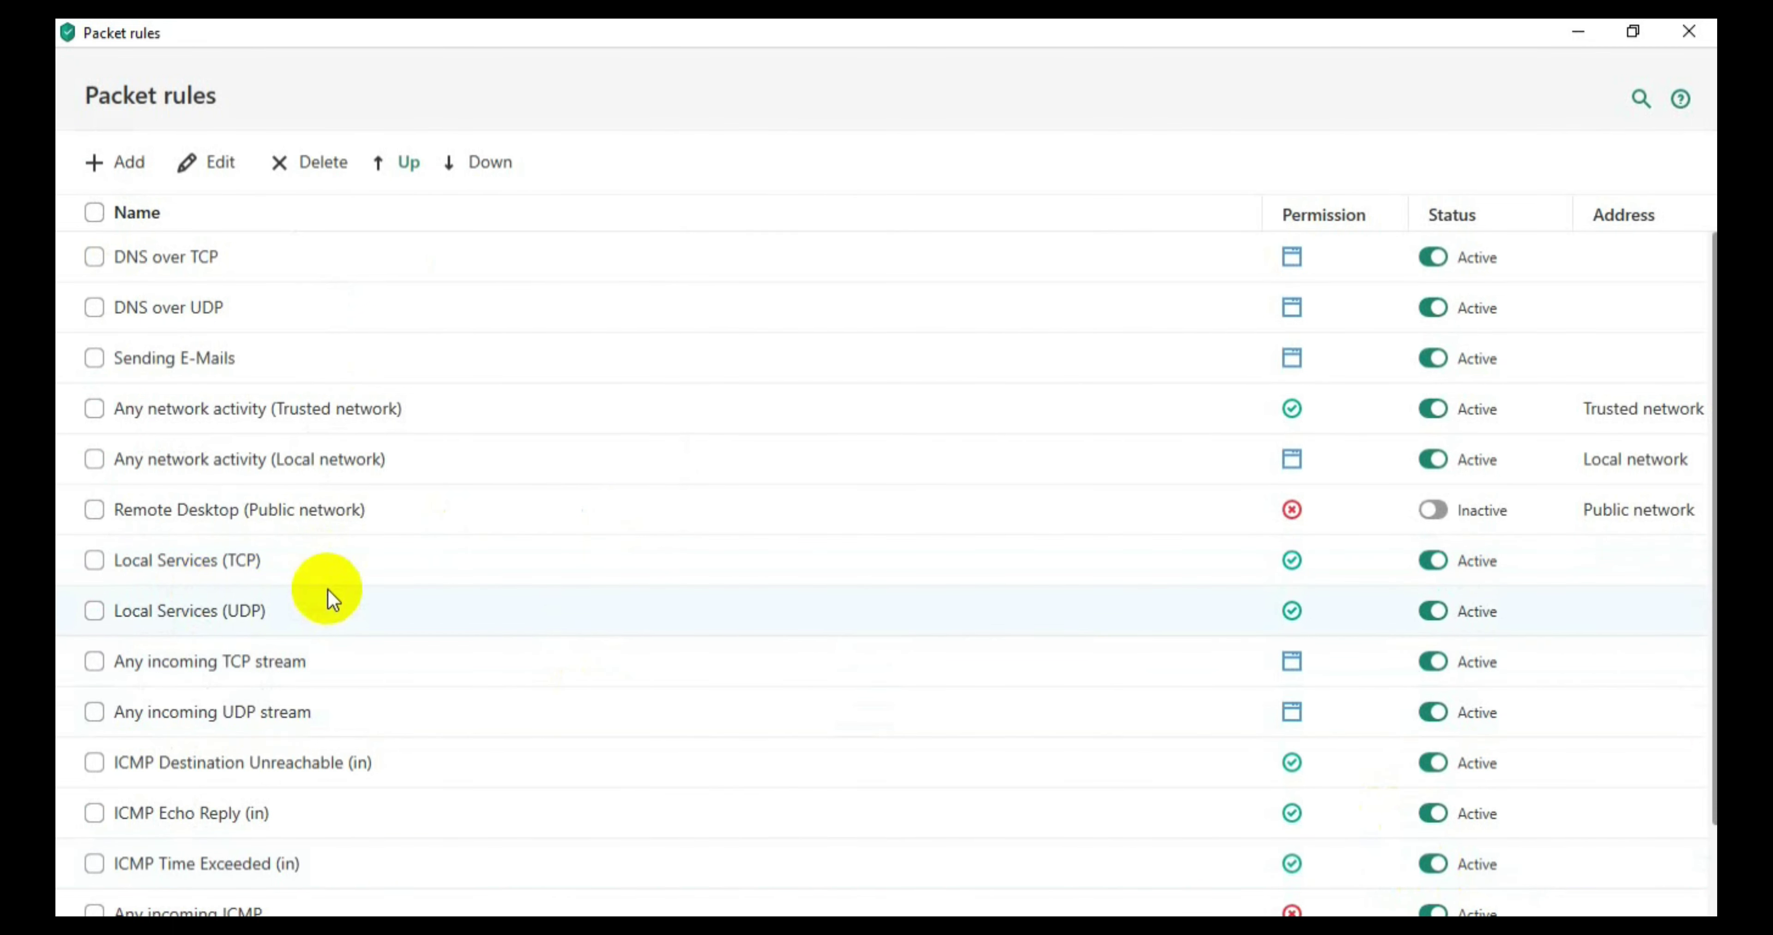
click(1690, 33)
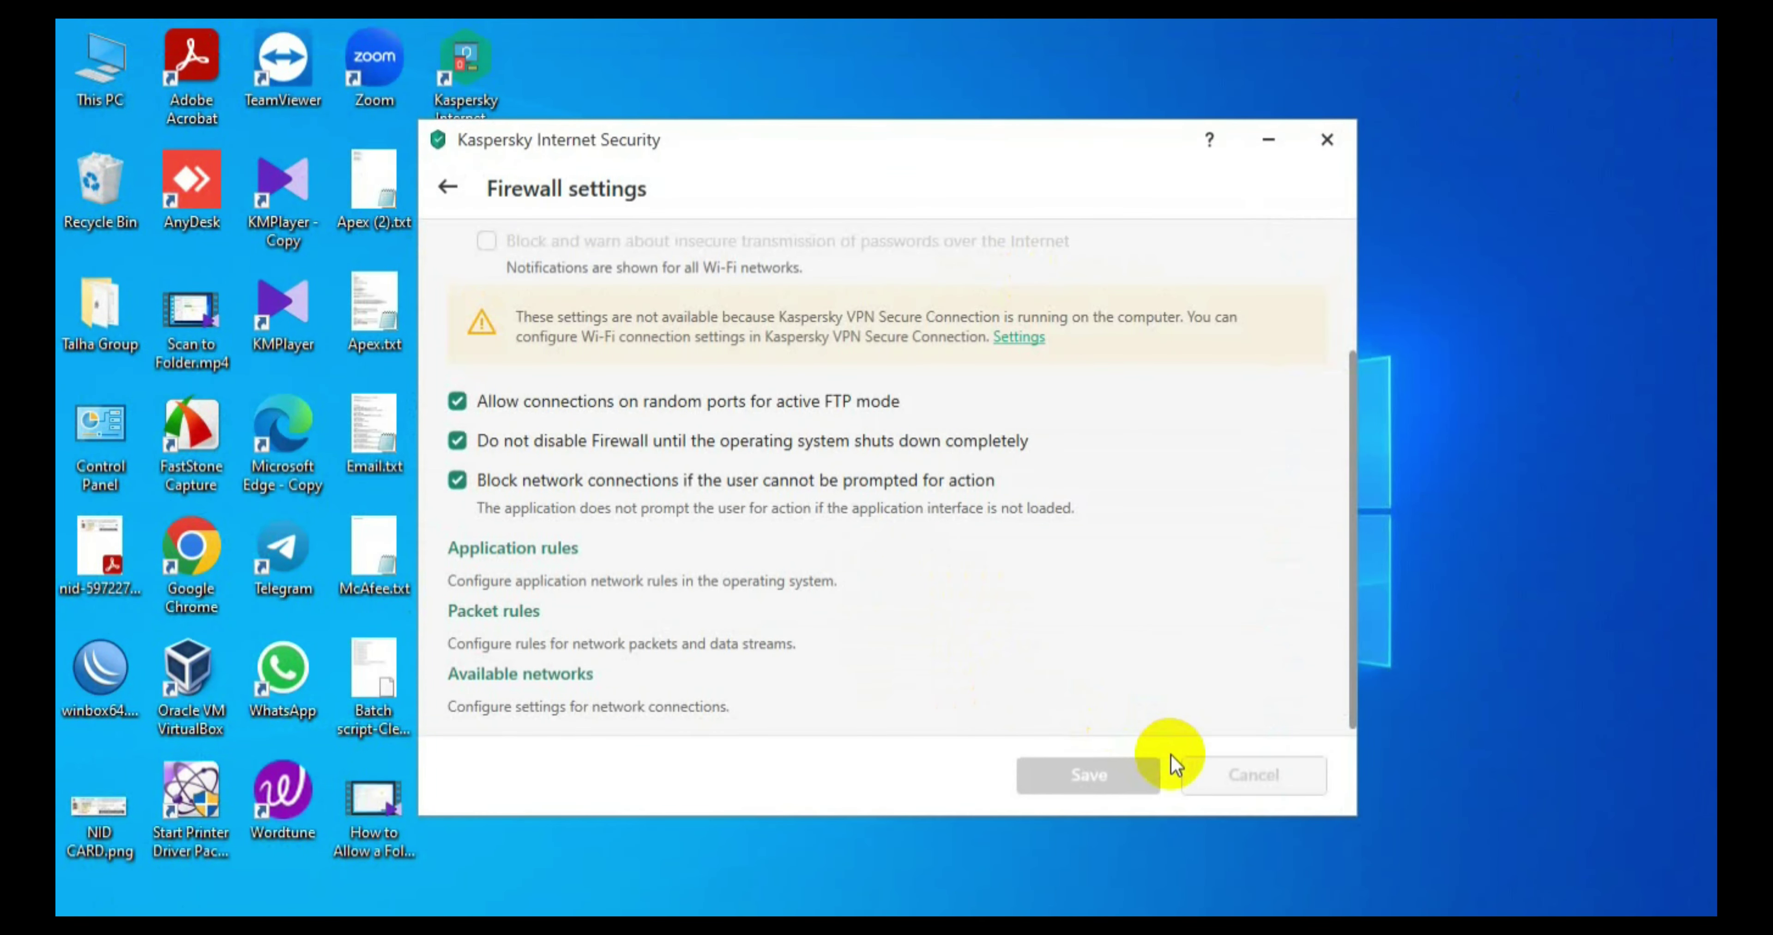
click(1327, 139)
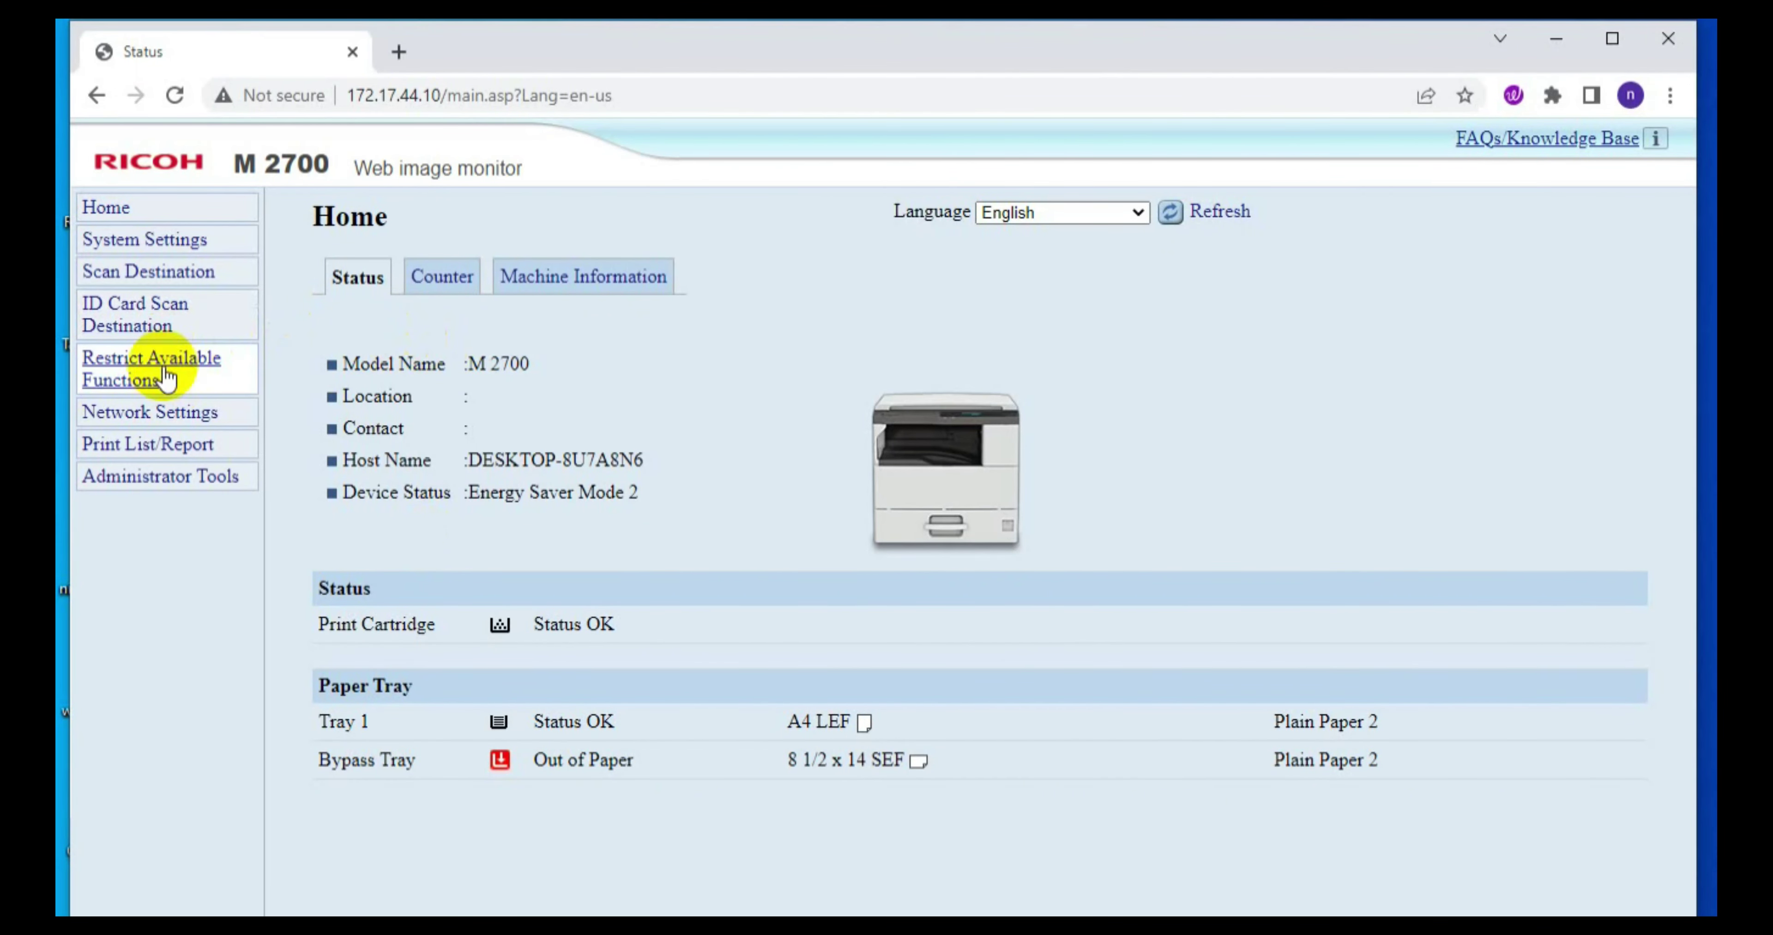
Step: Start a new Folder-type scan destination in the Web Image Monitor with ID 2
click(121, 273)
click(513, 318)
click(480, 385)
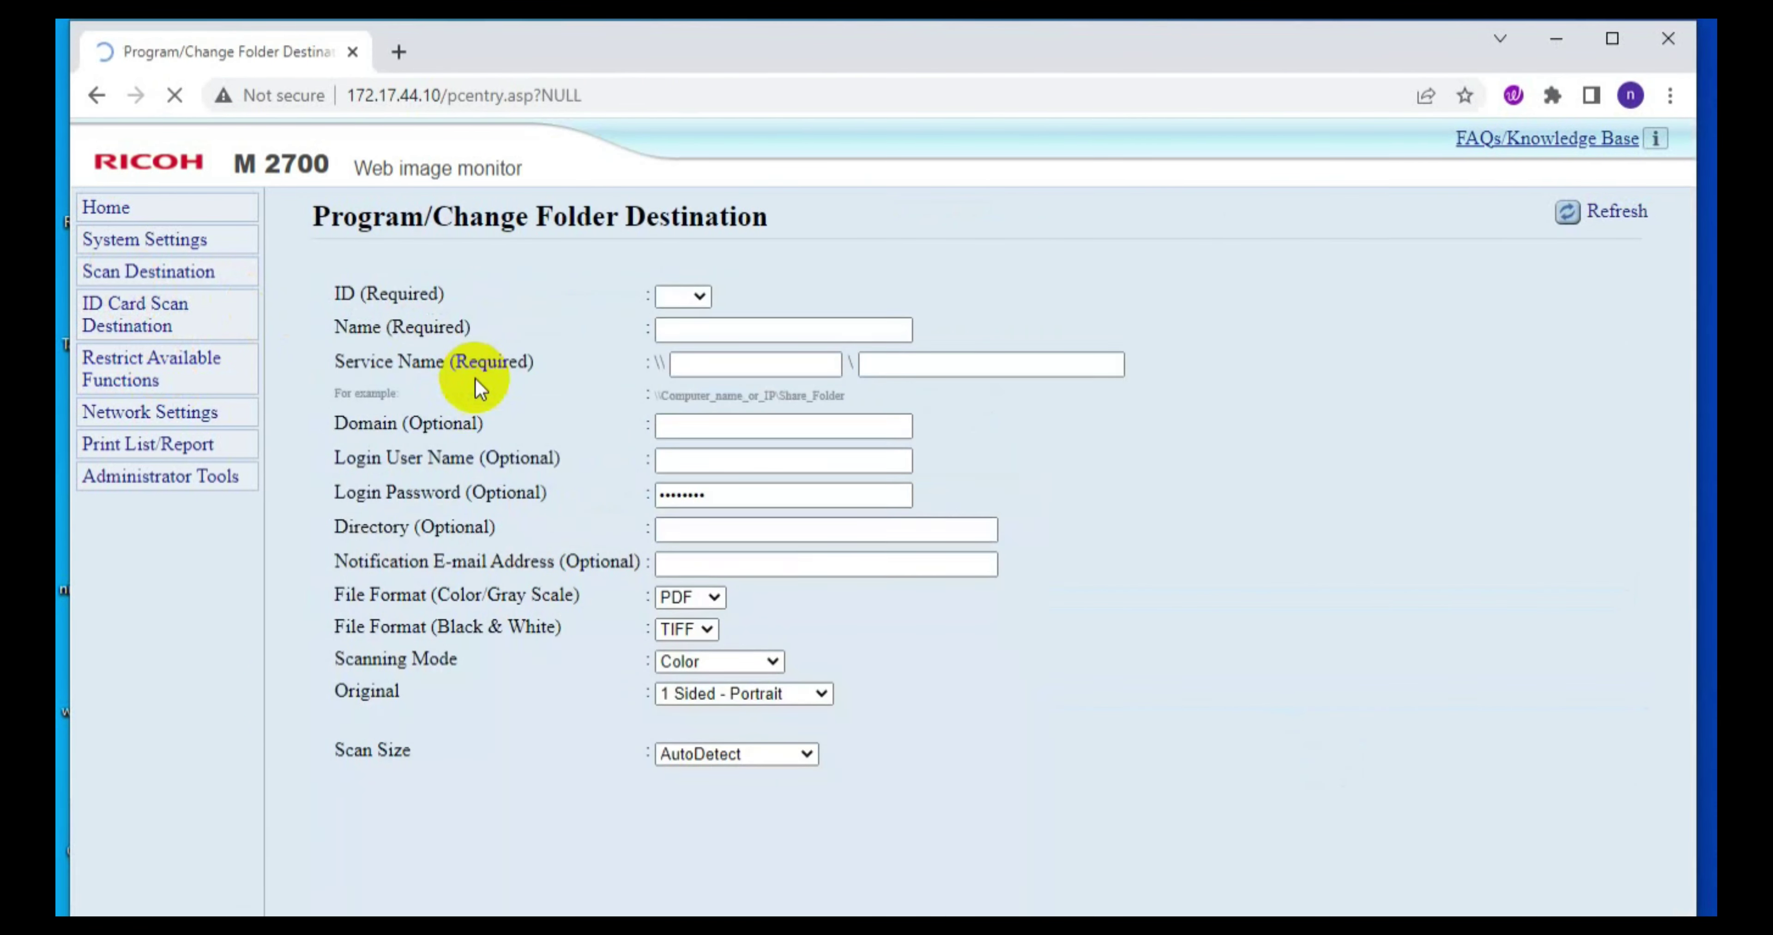
click(692, 298)
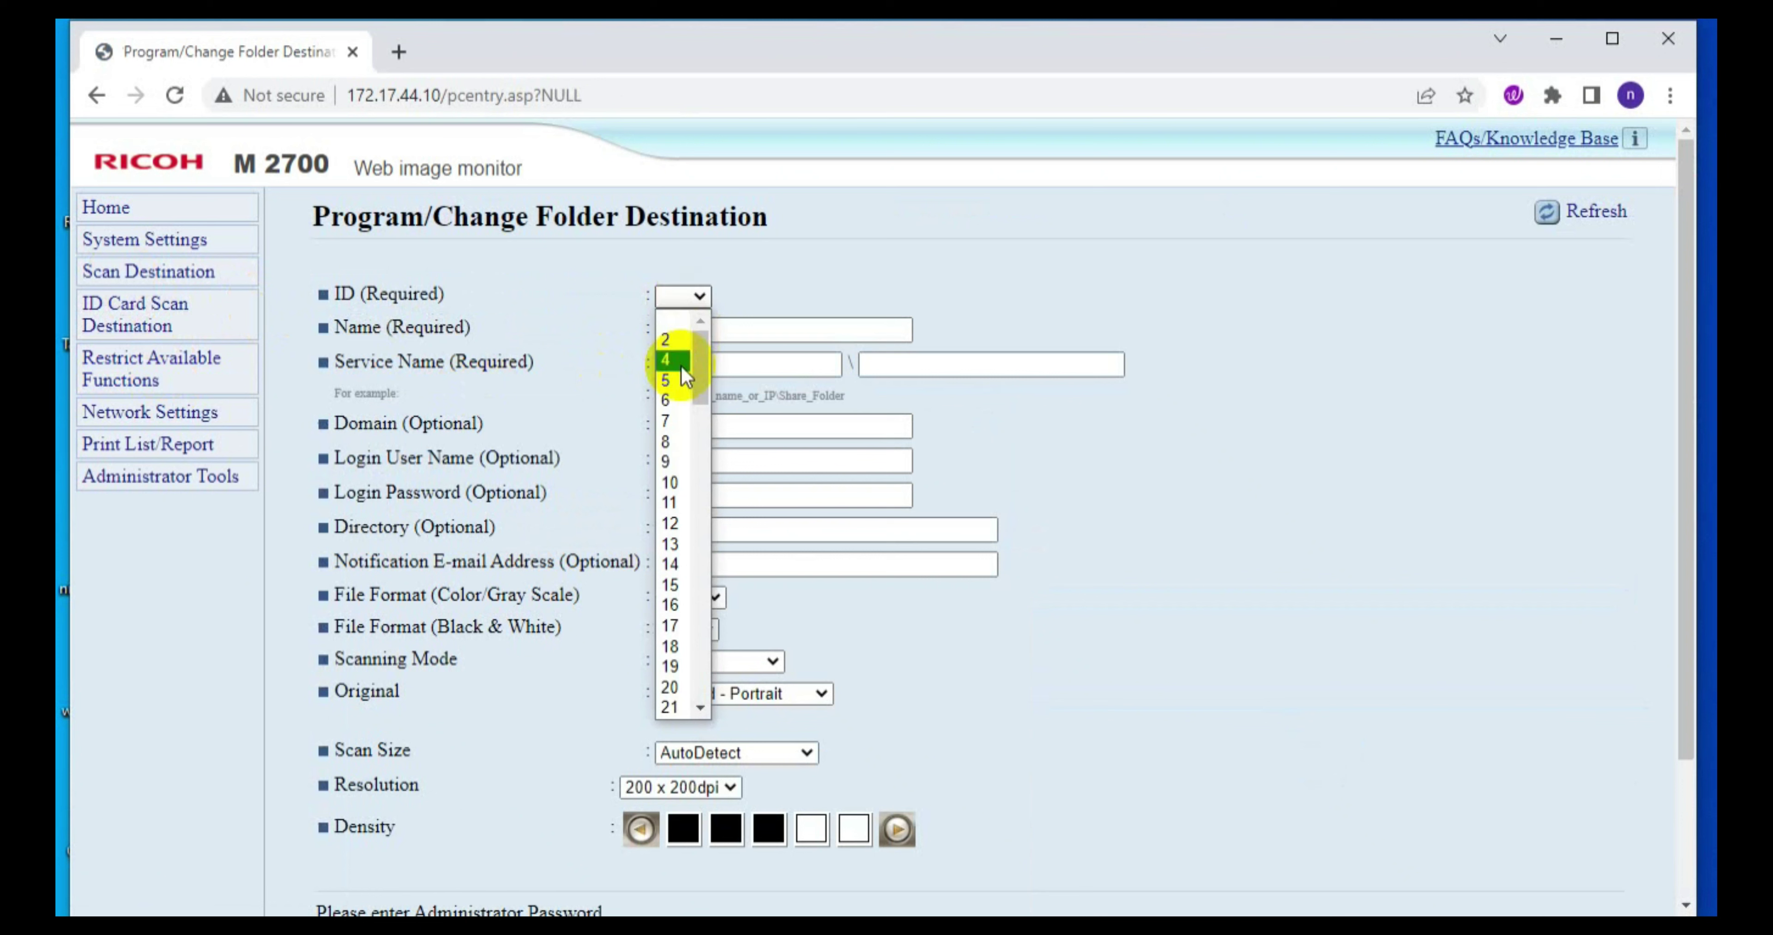
click(669, 340)
Step: Enter the destination name and the host address 172.17.42.54, then minimize Chrome
click(700, 328)
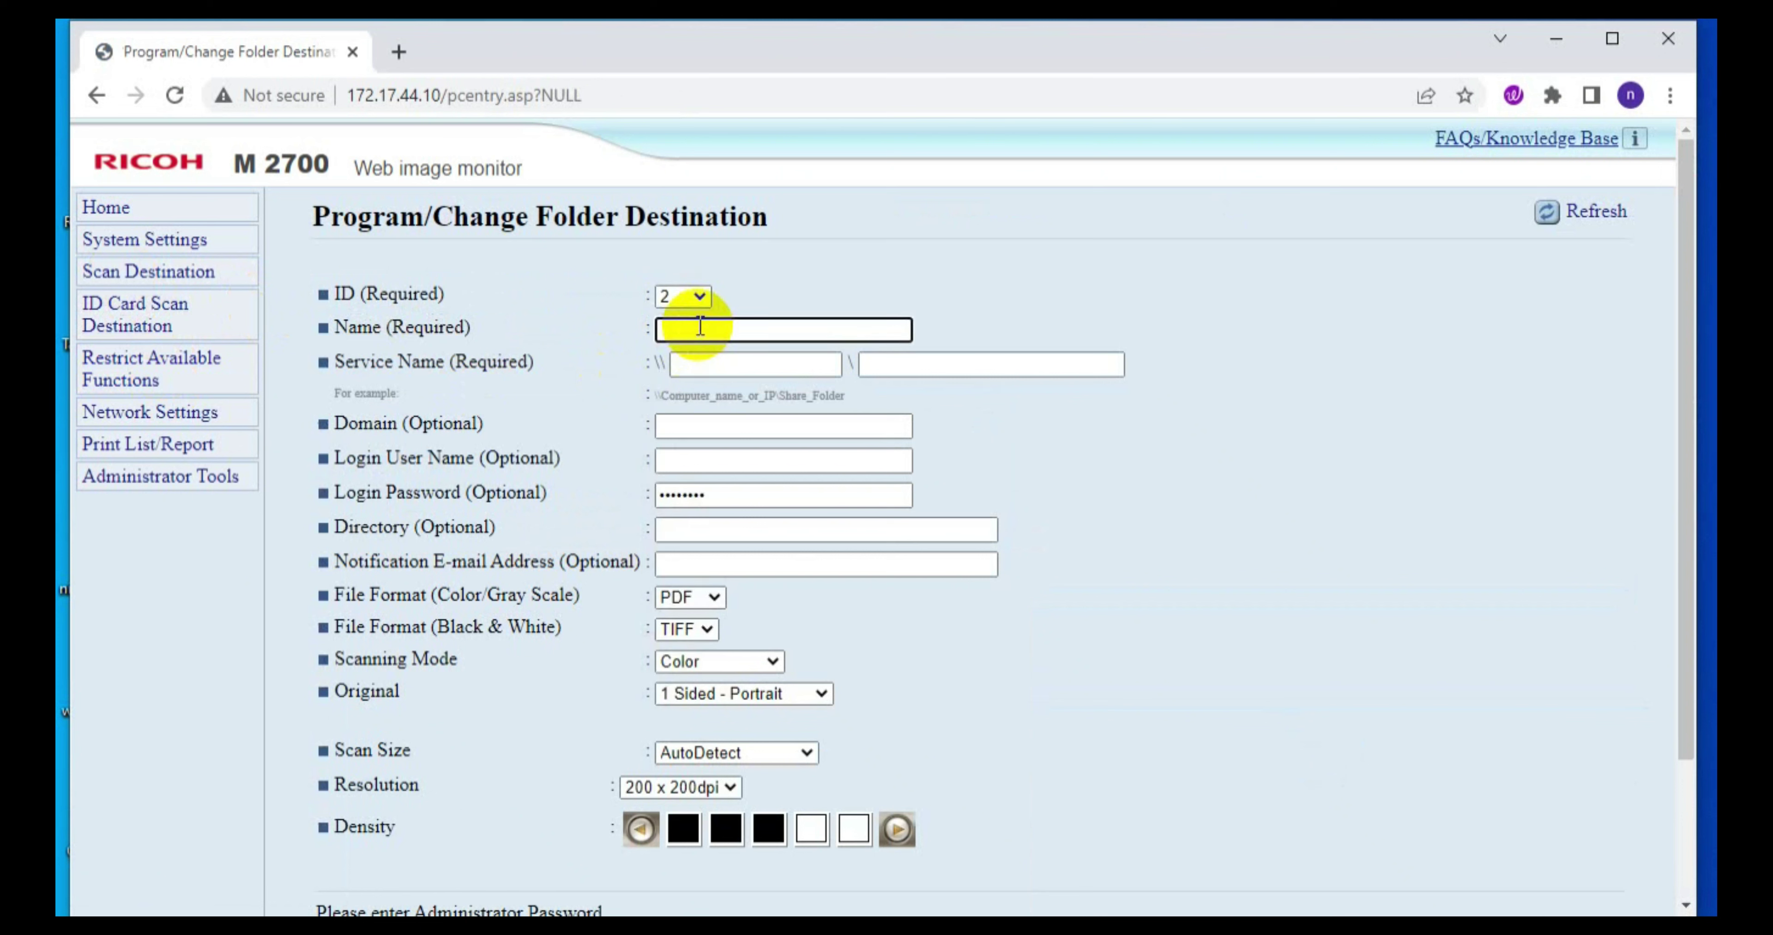
text(Nasir)
click(710, 371)
text(172.17)
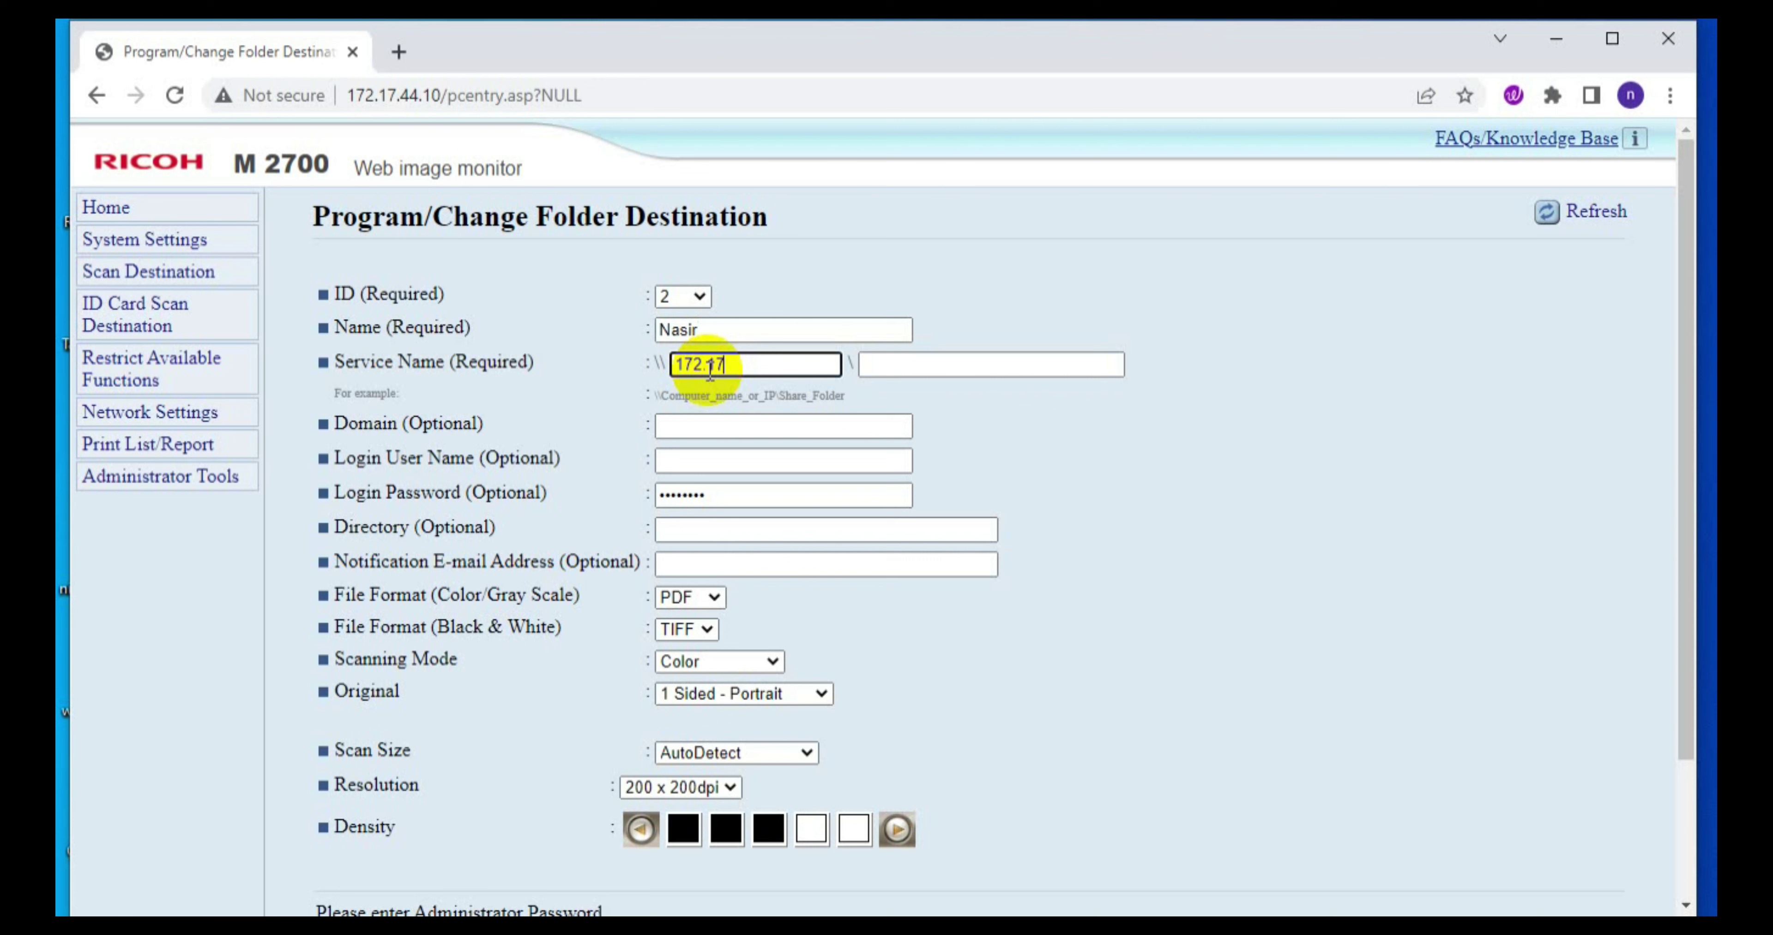
text(.42.54)
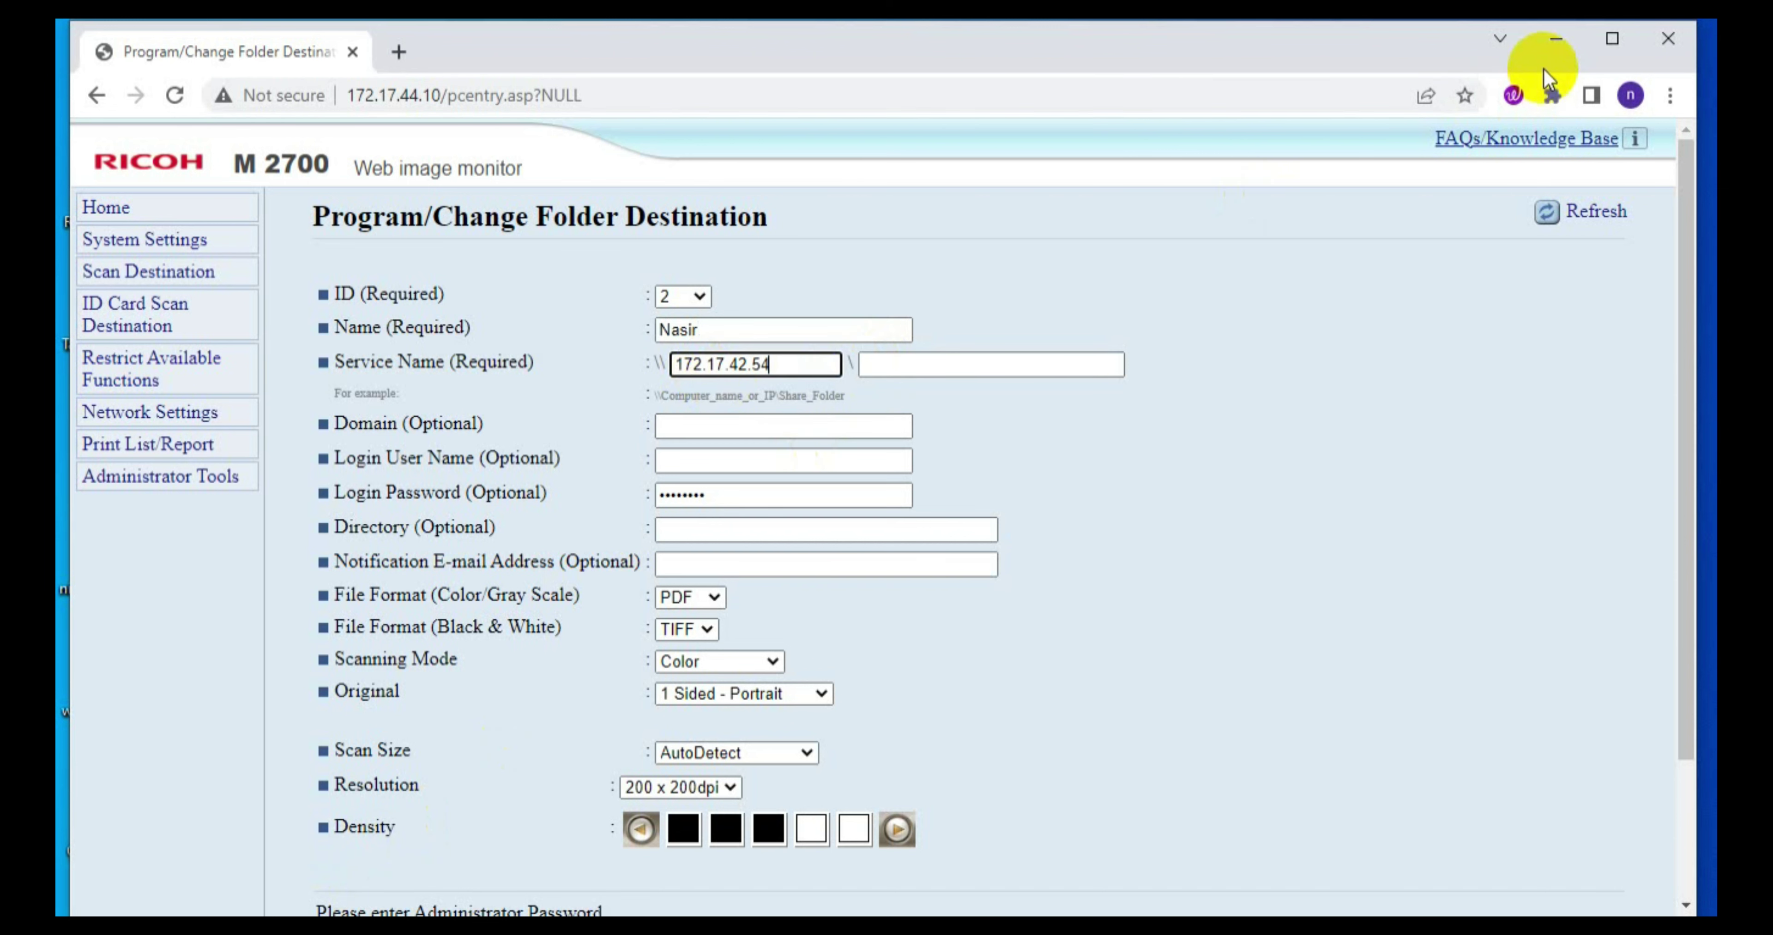
click(1549, 47)
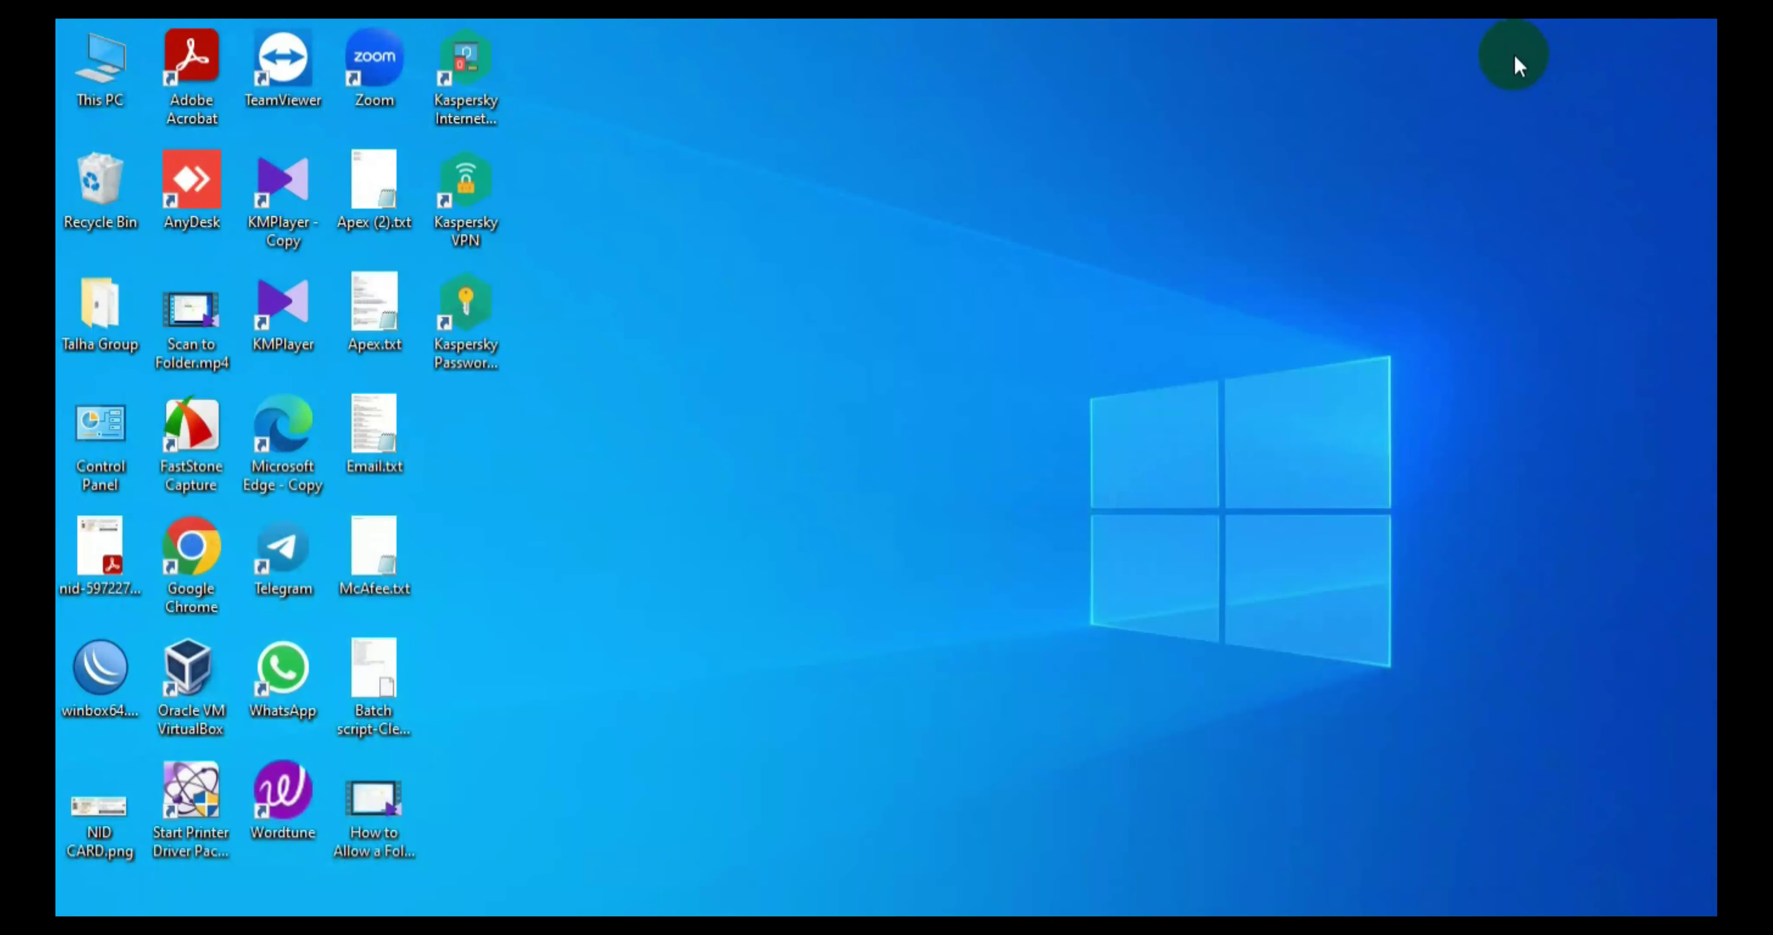
Step: Open New Volume (G:) via This PC and copy the Scan-2700 name from its rename box
double_click(99, 72)
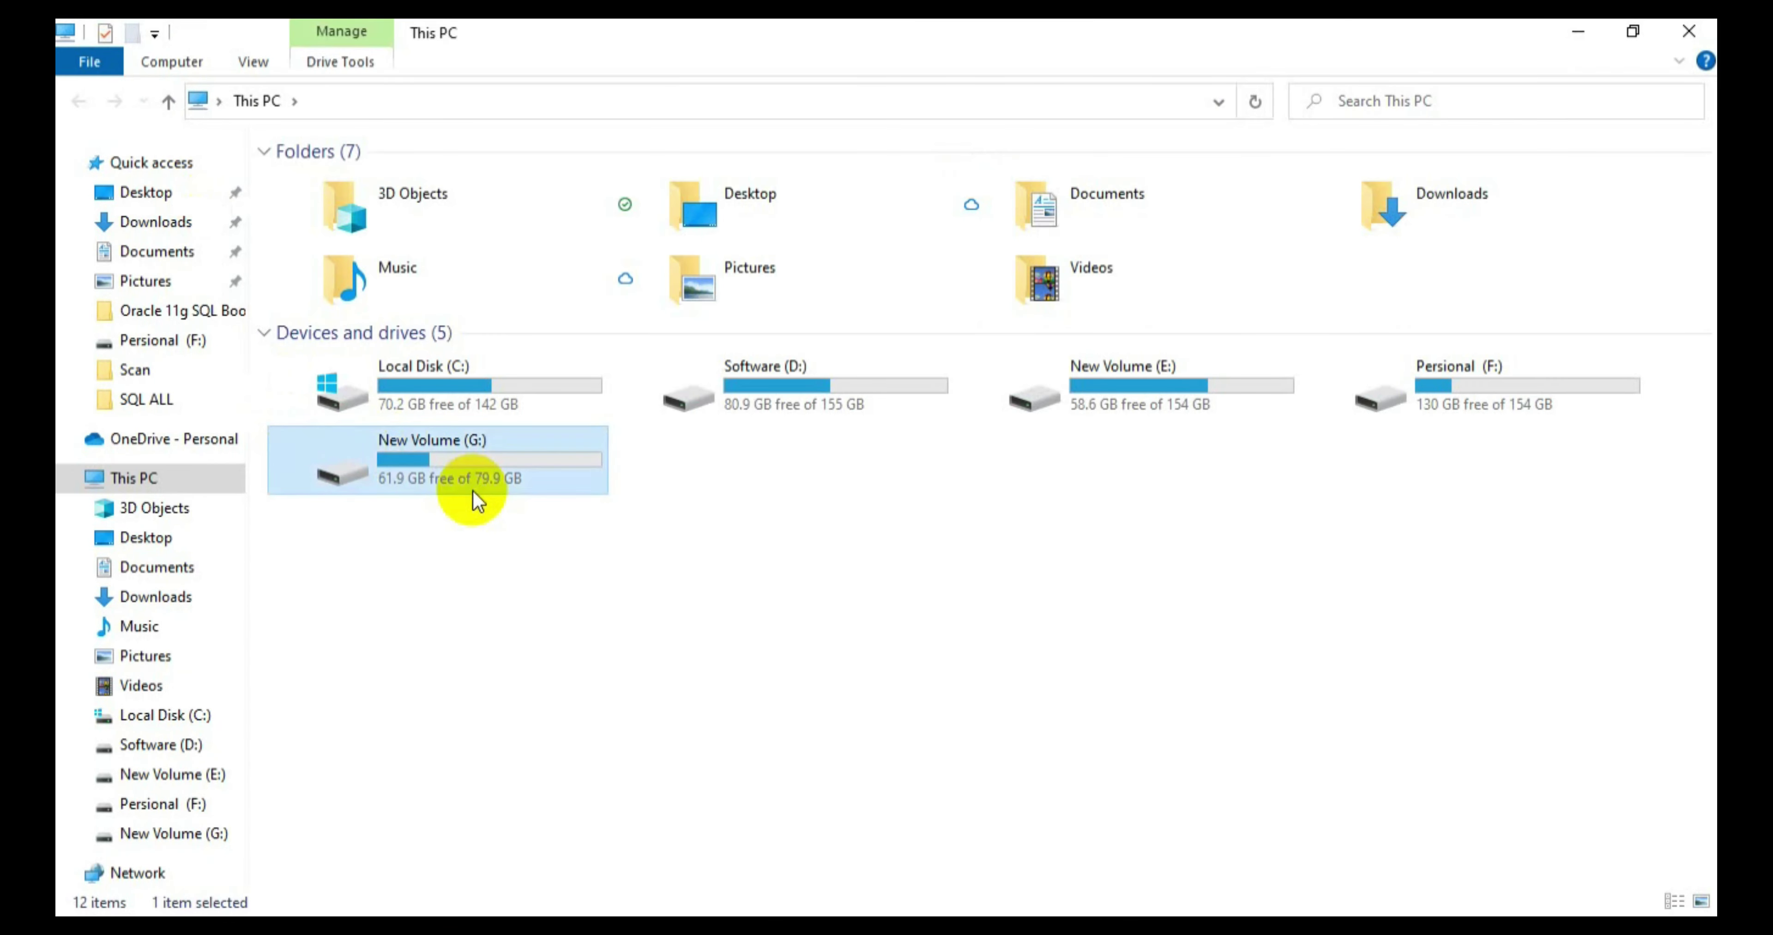
double_click(473, 490)
click(348, 310)
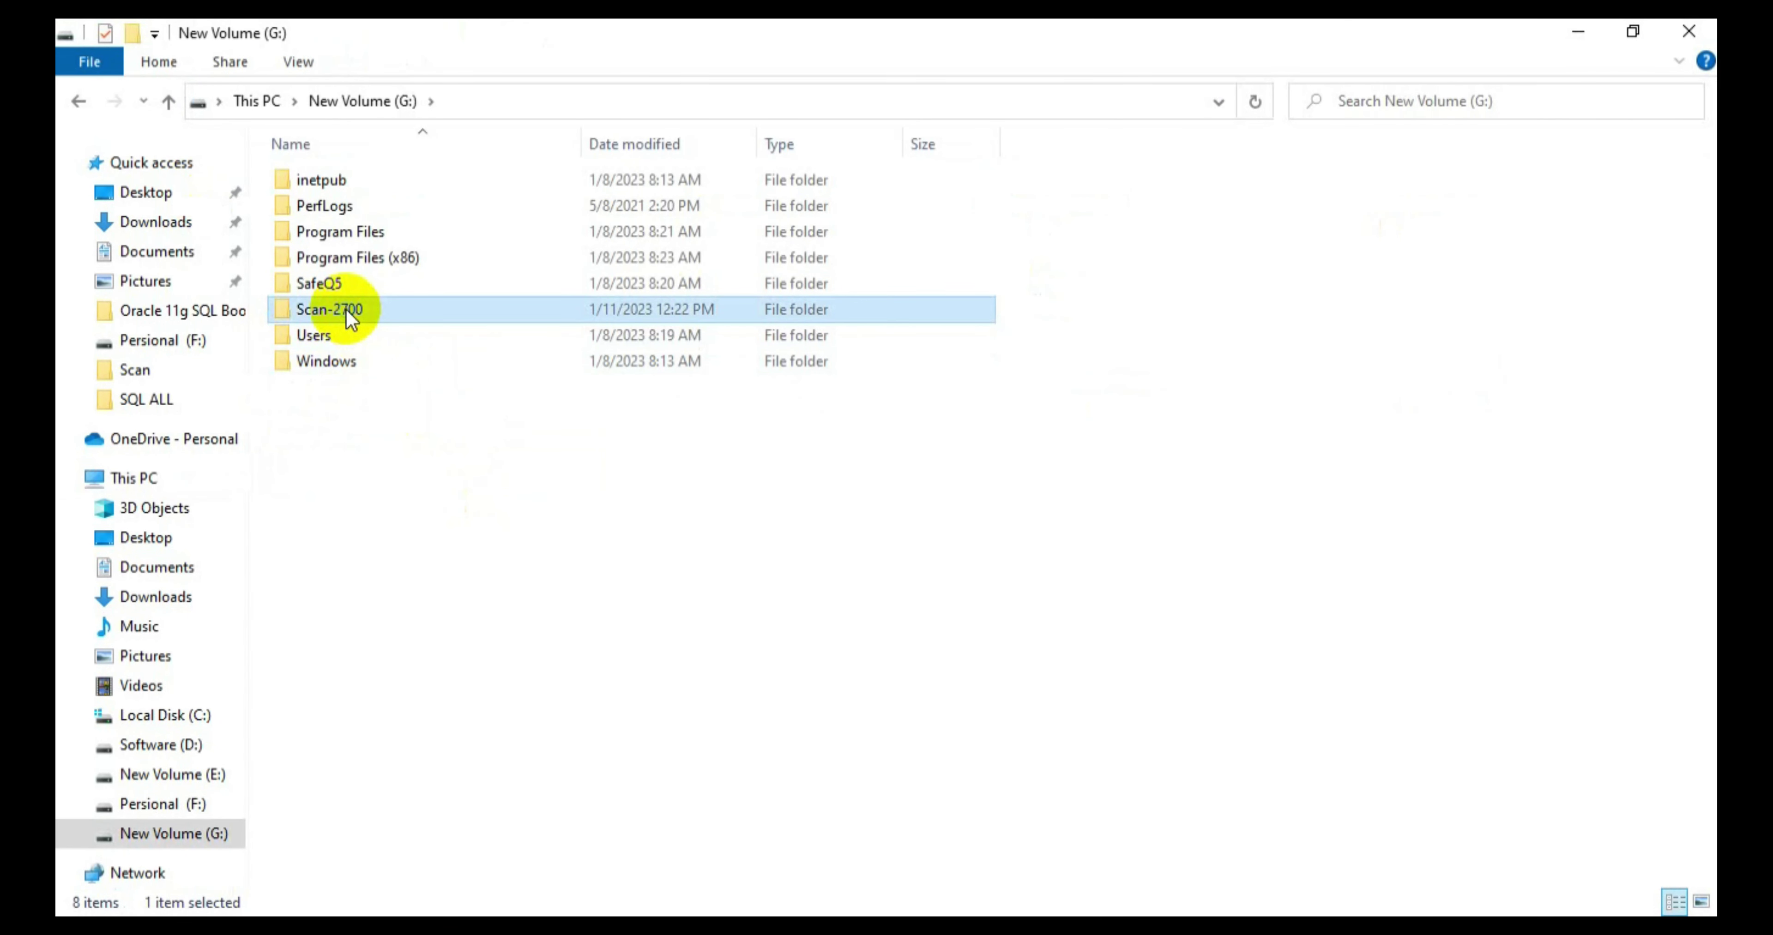
right_click(346, 309)
click(443, 864)
key(ctrl+c)
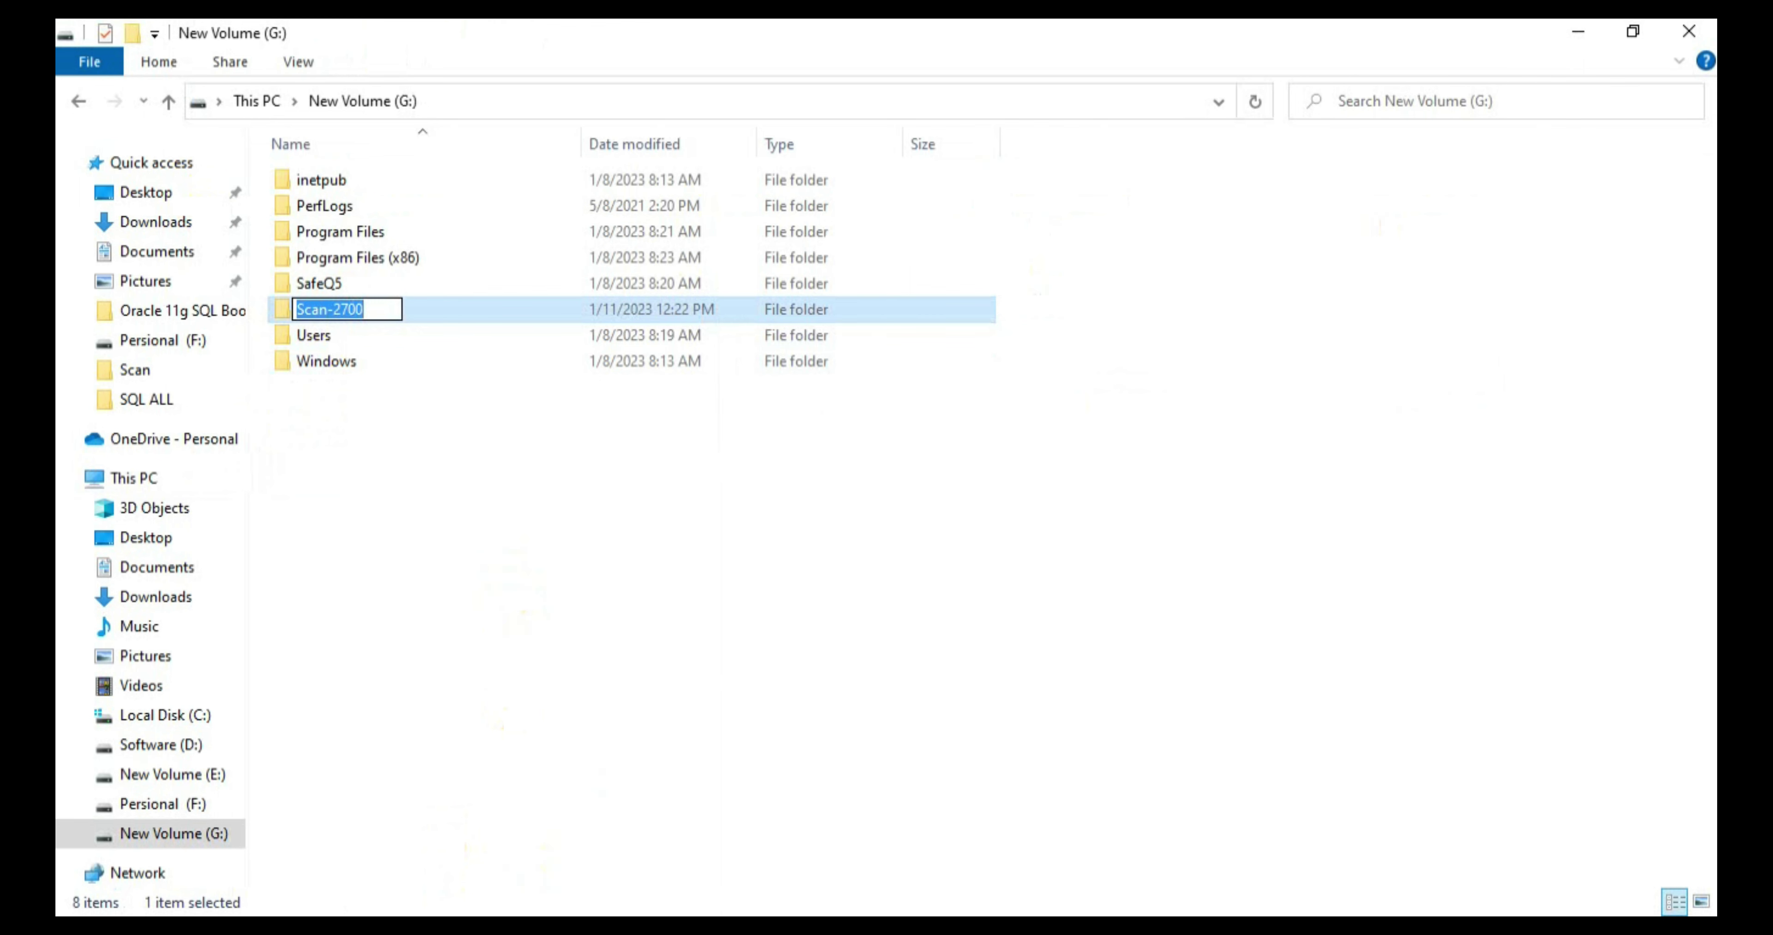
key(alt+Tab)
Step: Paste Scan-2700 as the share name and enter the login user name and password
click(927, 363)
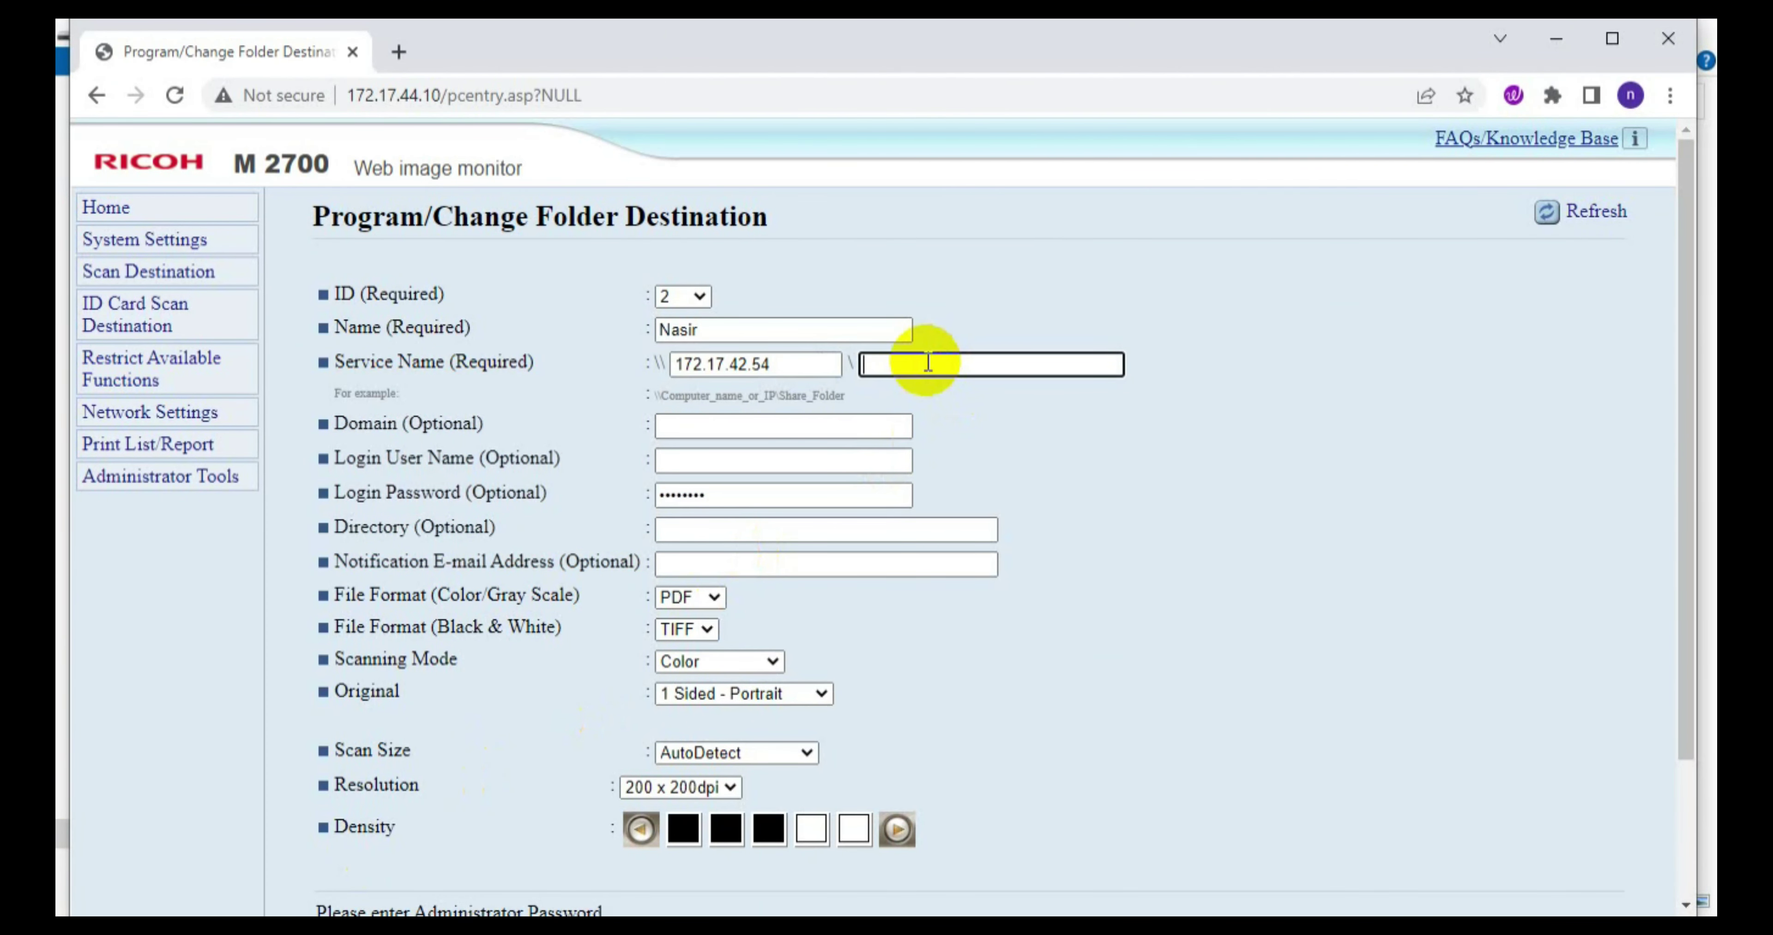
key(ctrl+v)
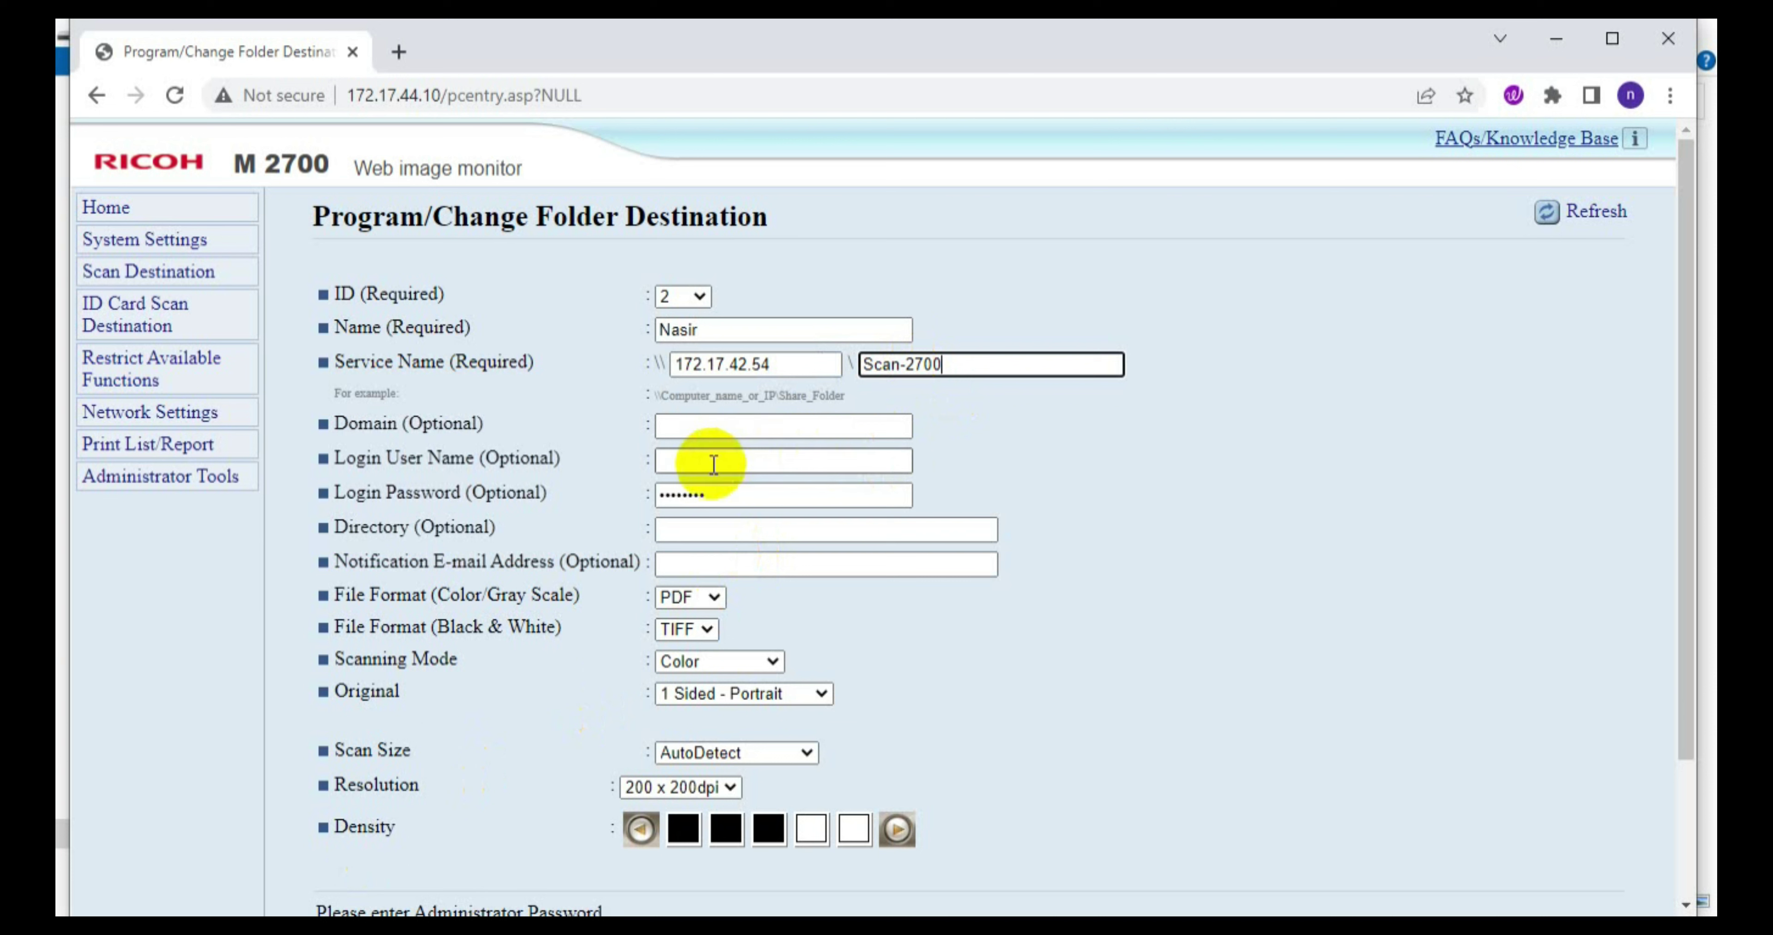
click(713, 465)
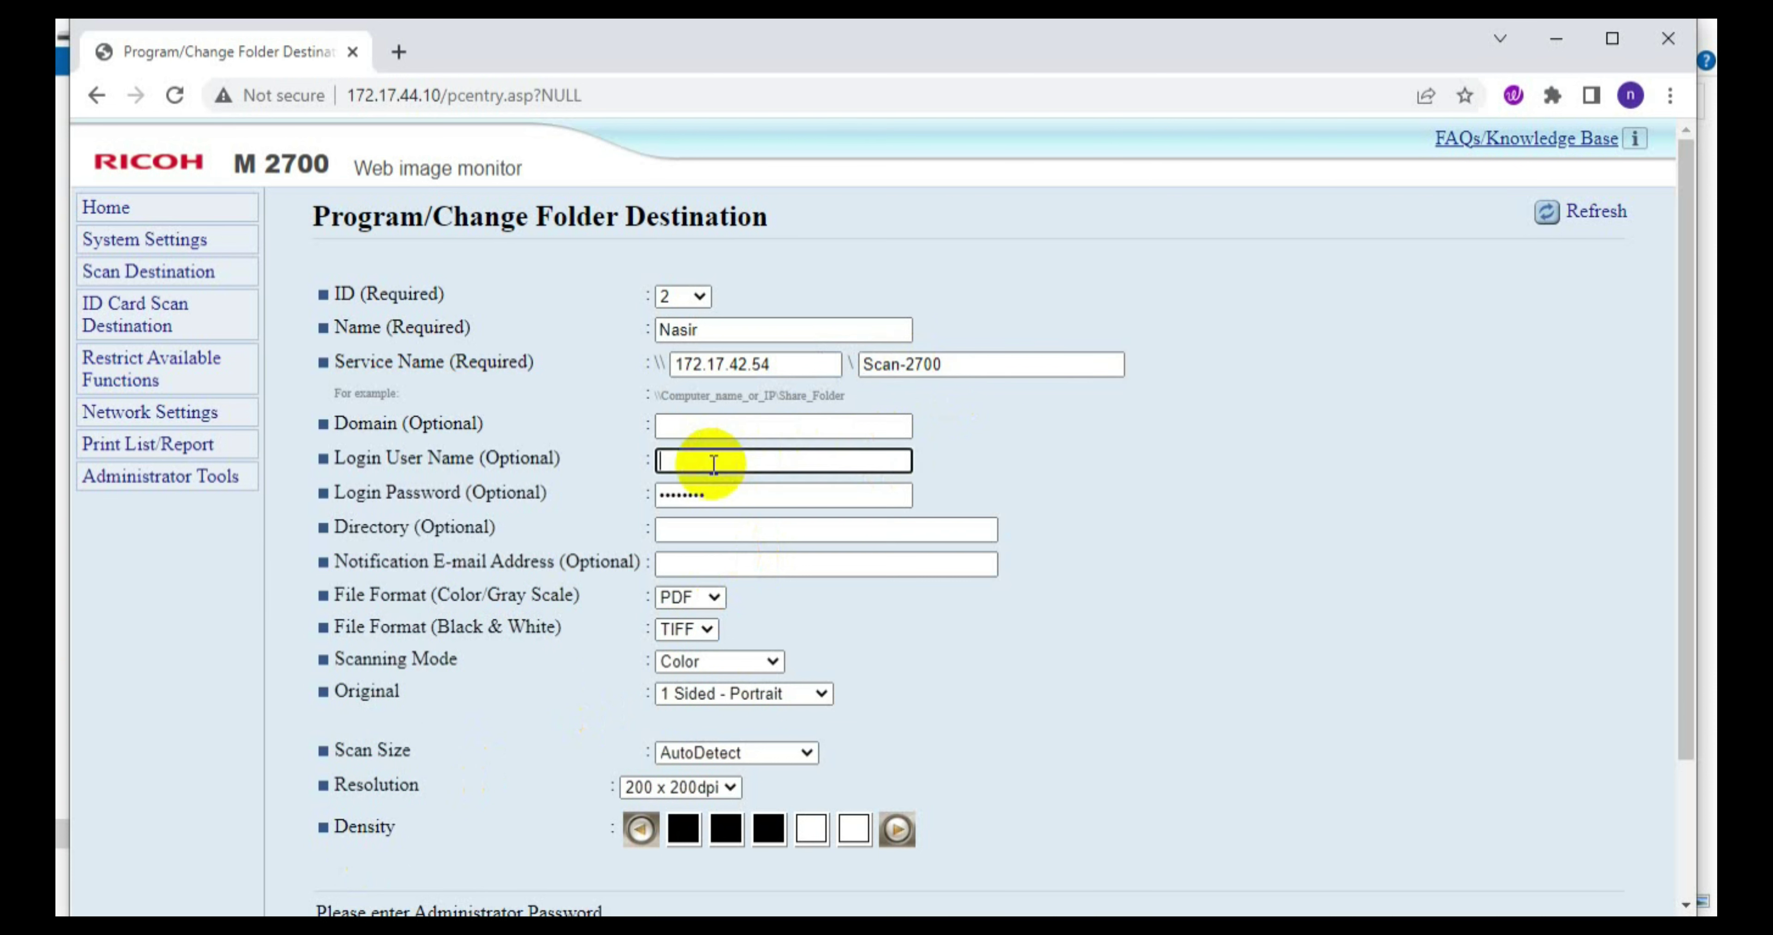
text(Nasir)
click(693, 494)
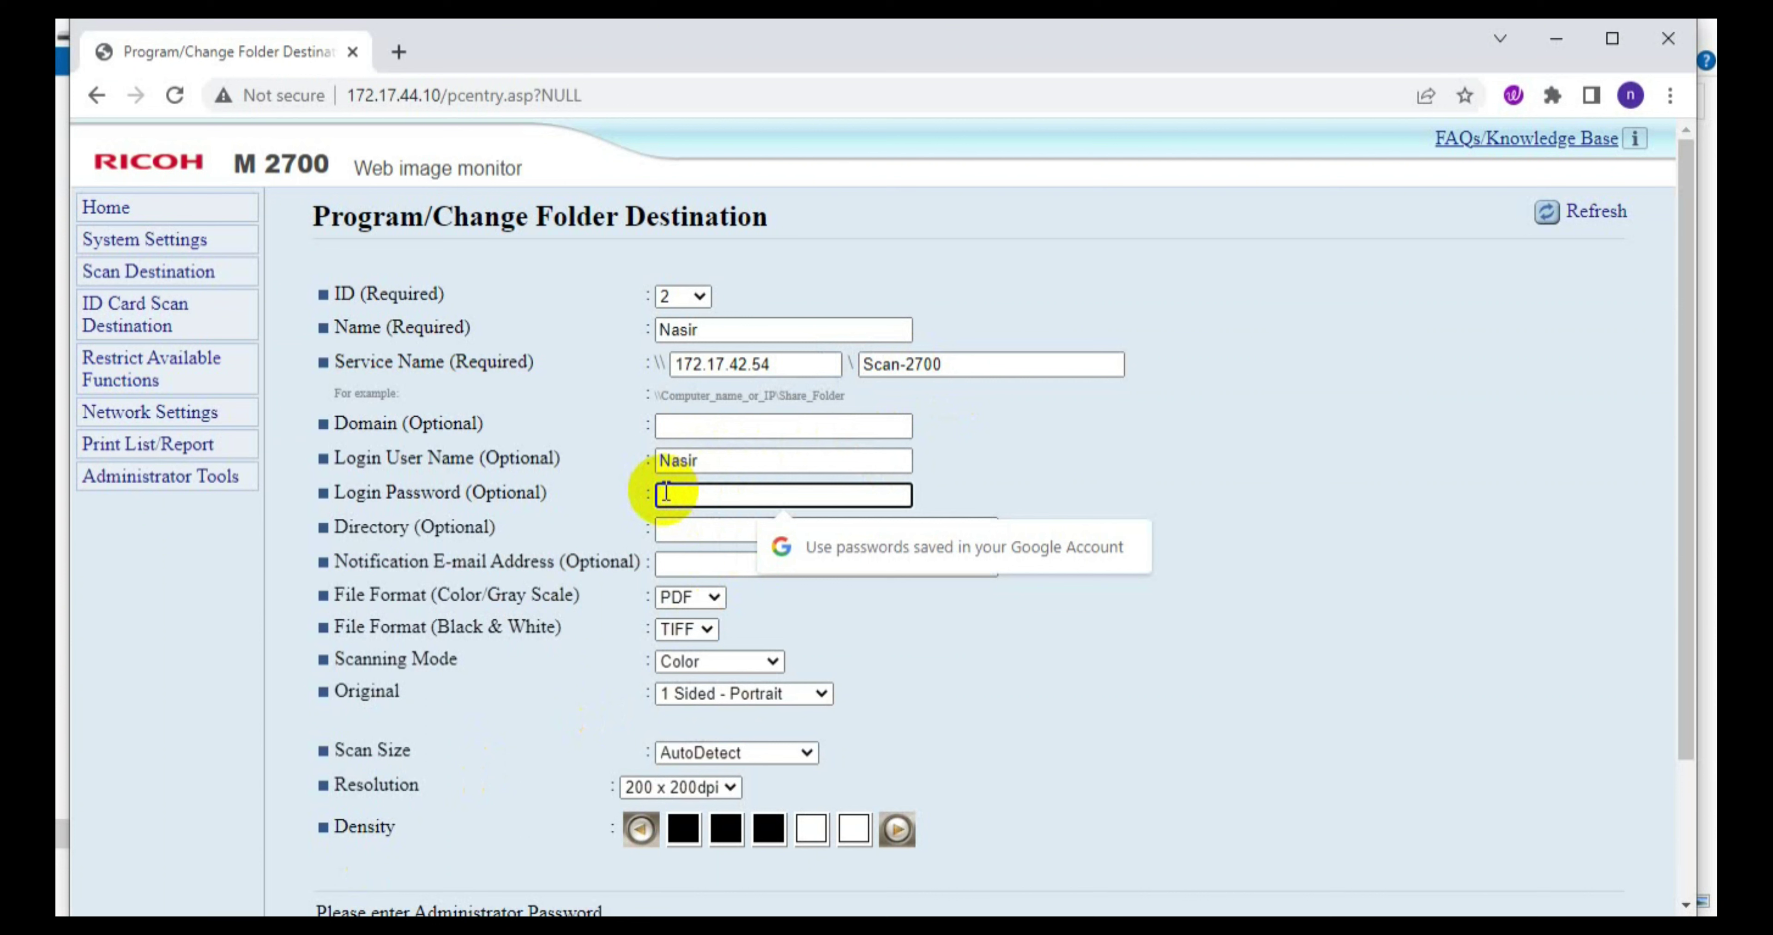
text(123456)
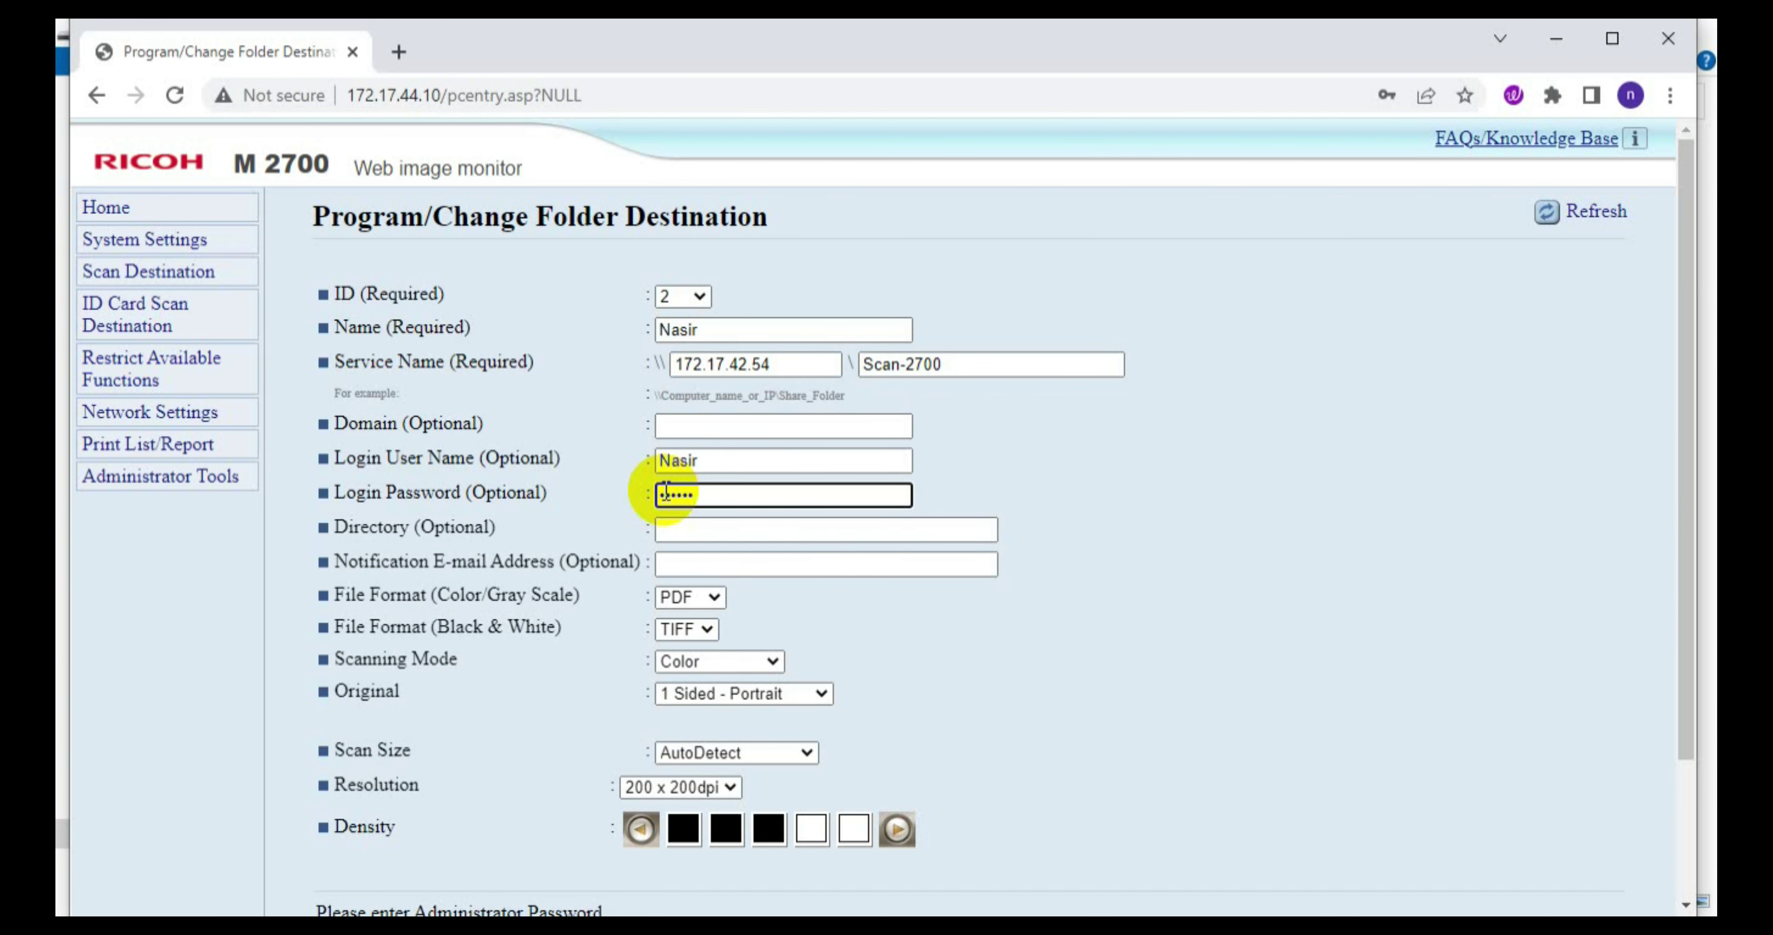
Step: Apply the folder destination, decline Chrome's password saving, and open the Scan-2700 folder
scroll(922, 657, down, 3)
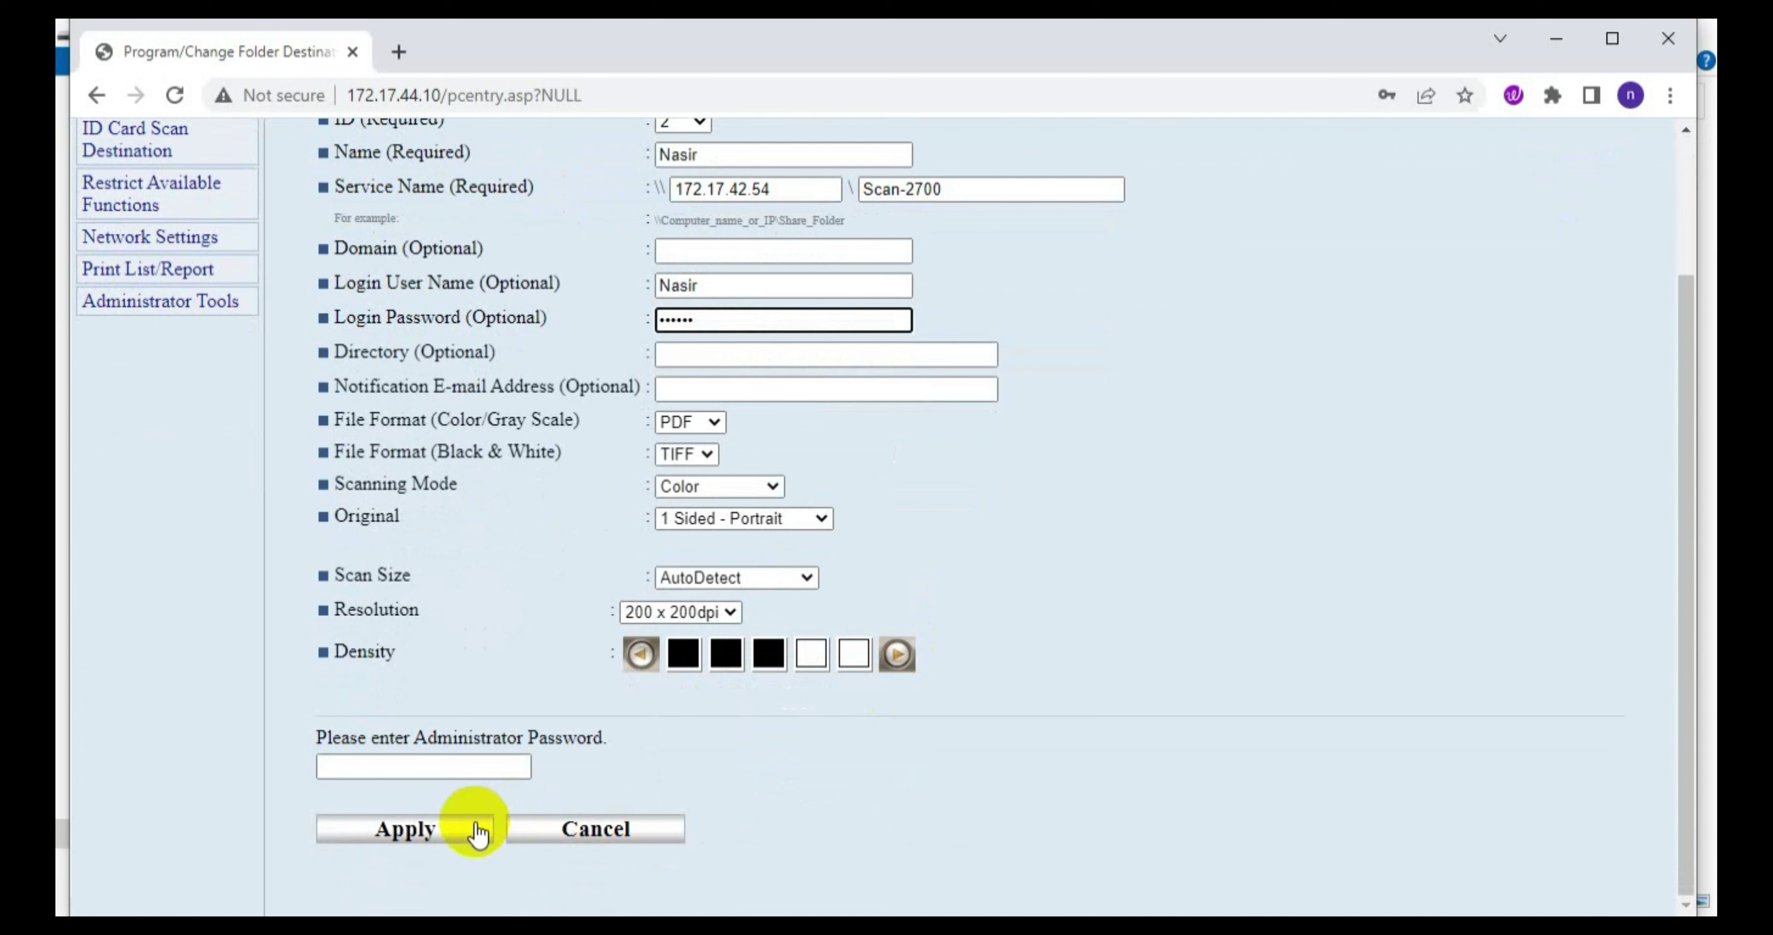
click(412, 832)
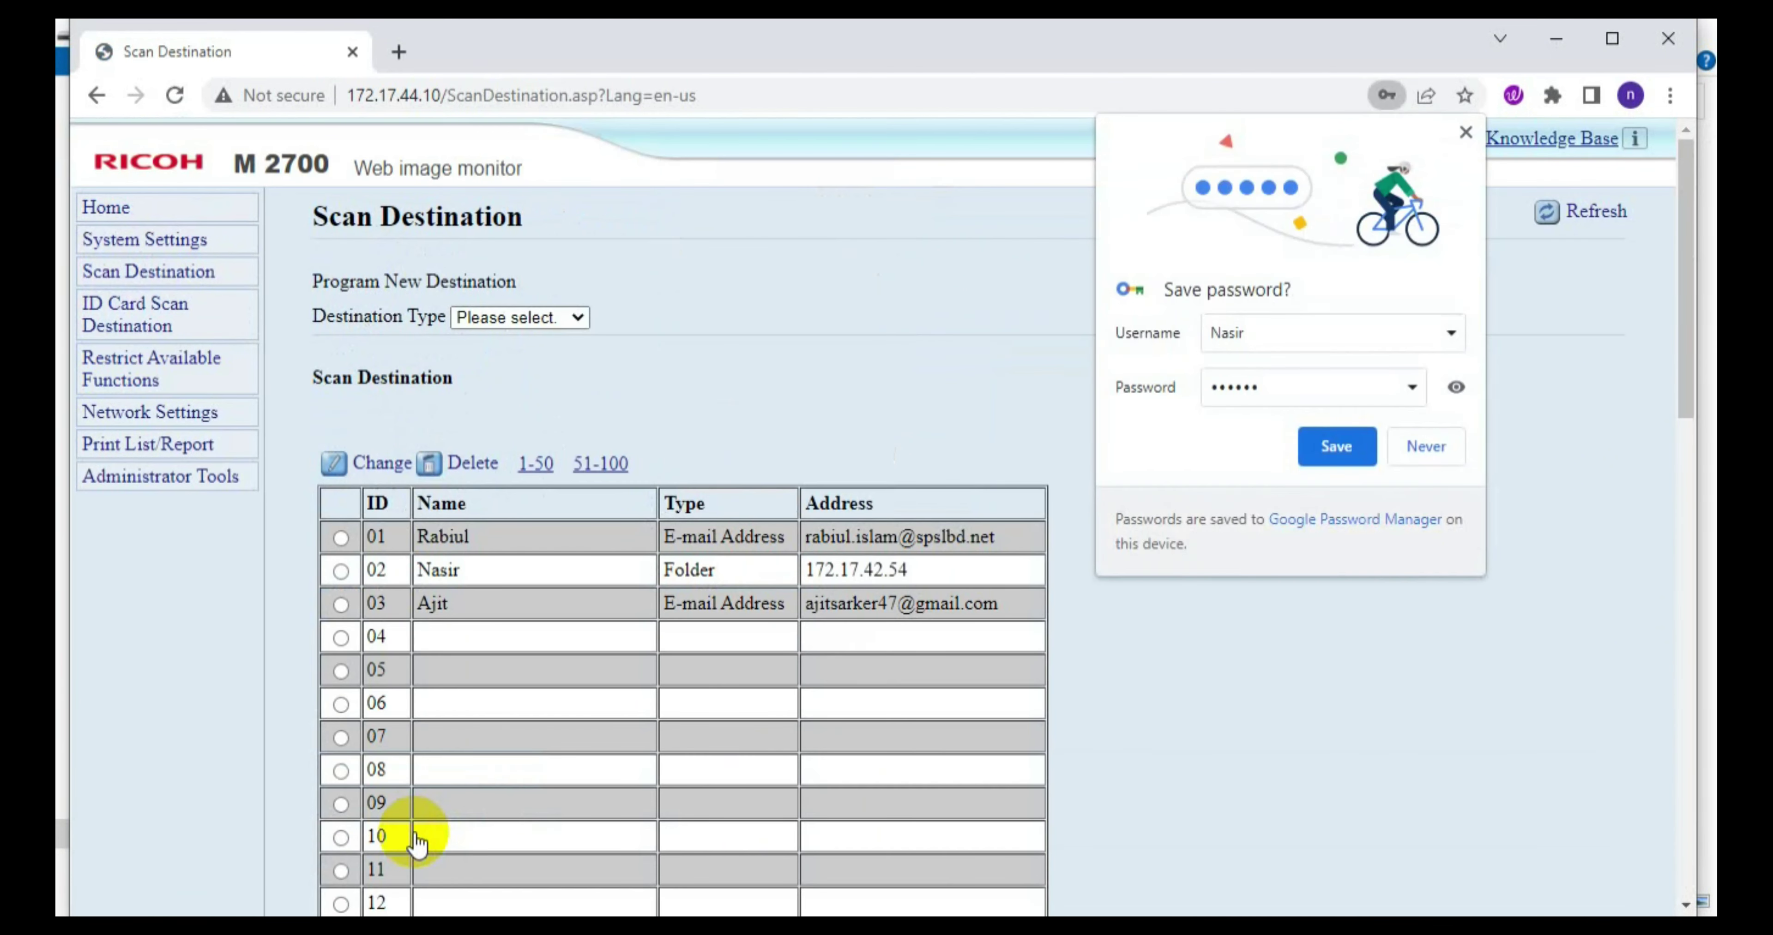
click(1424, 447)
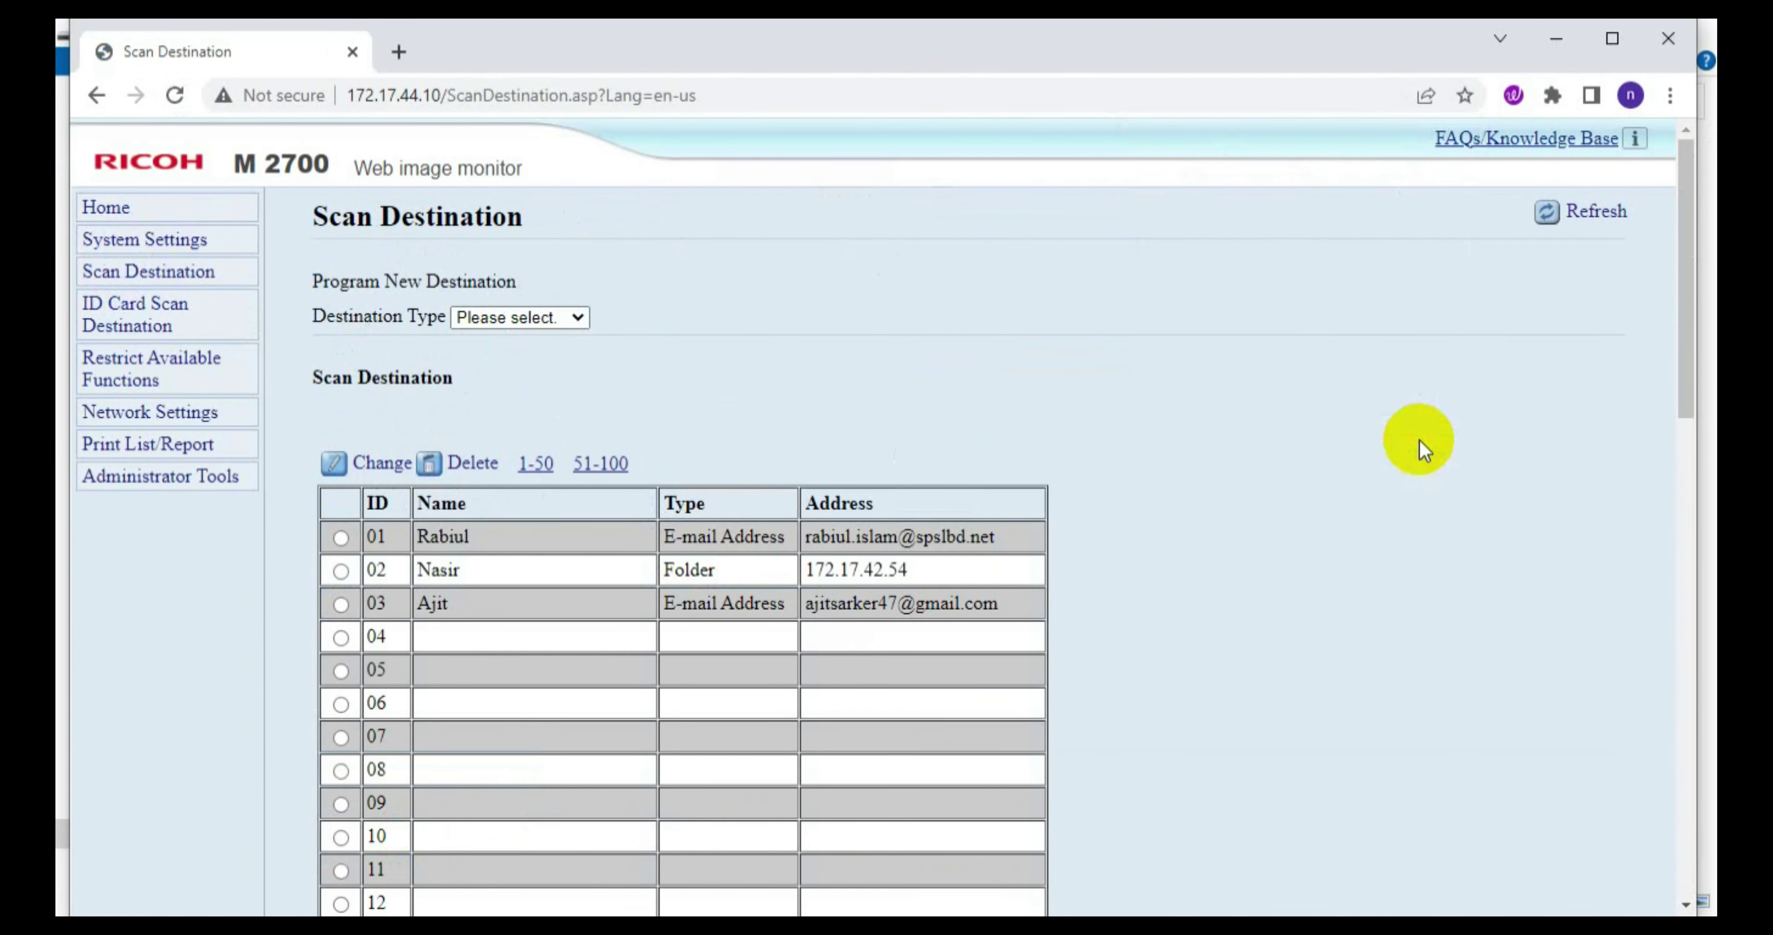
click(1556, 38)
double_click(410, 309)
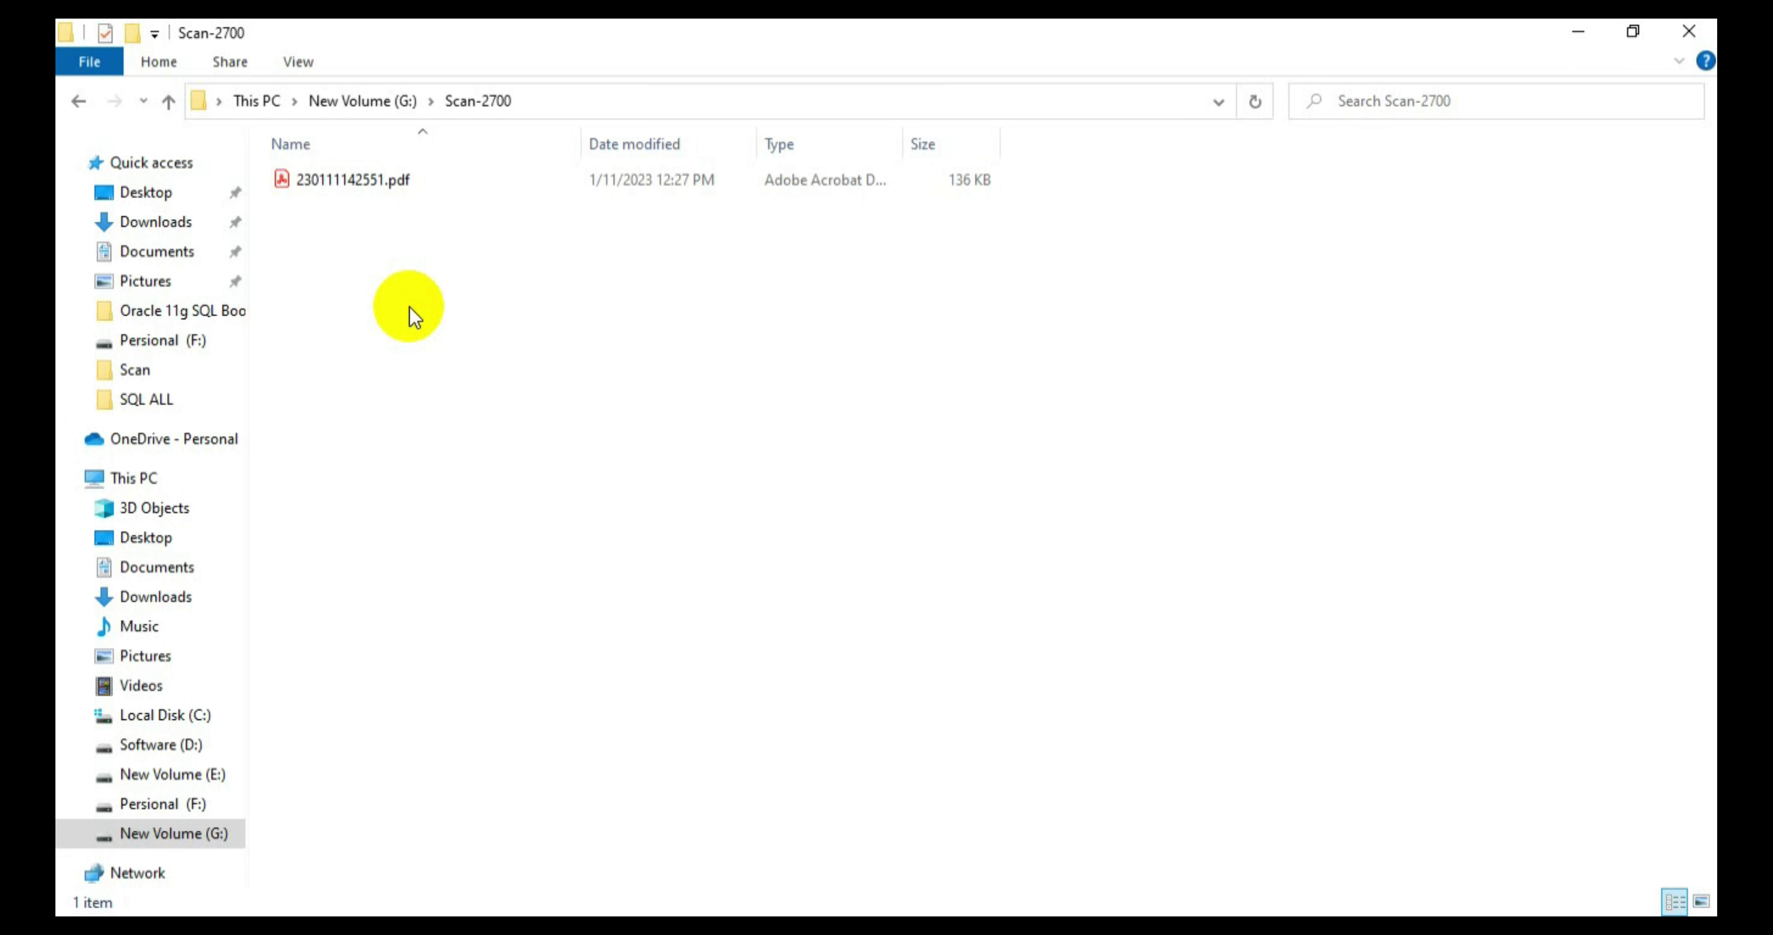
Step: Open the scanned 230111142551.pdf from Scan-2700 in Adobe Acrobat Reader
key(alt+space)
click(723, 617)
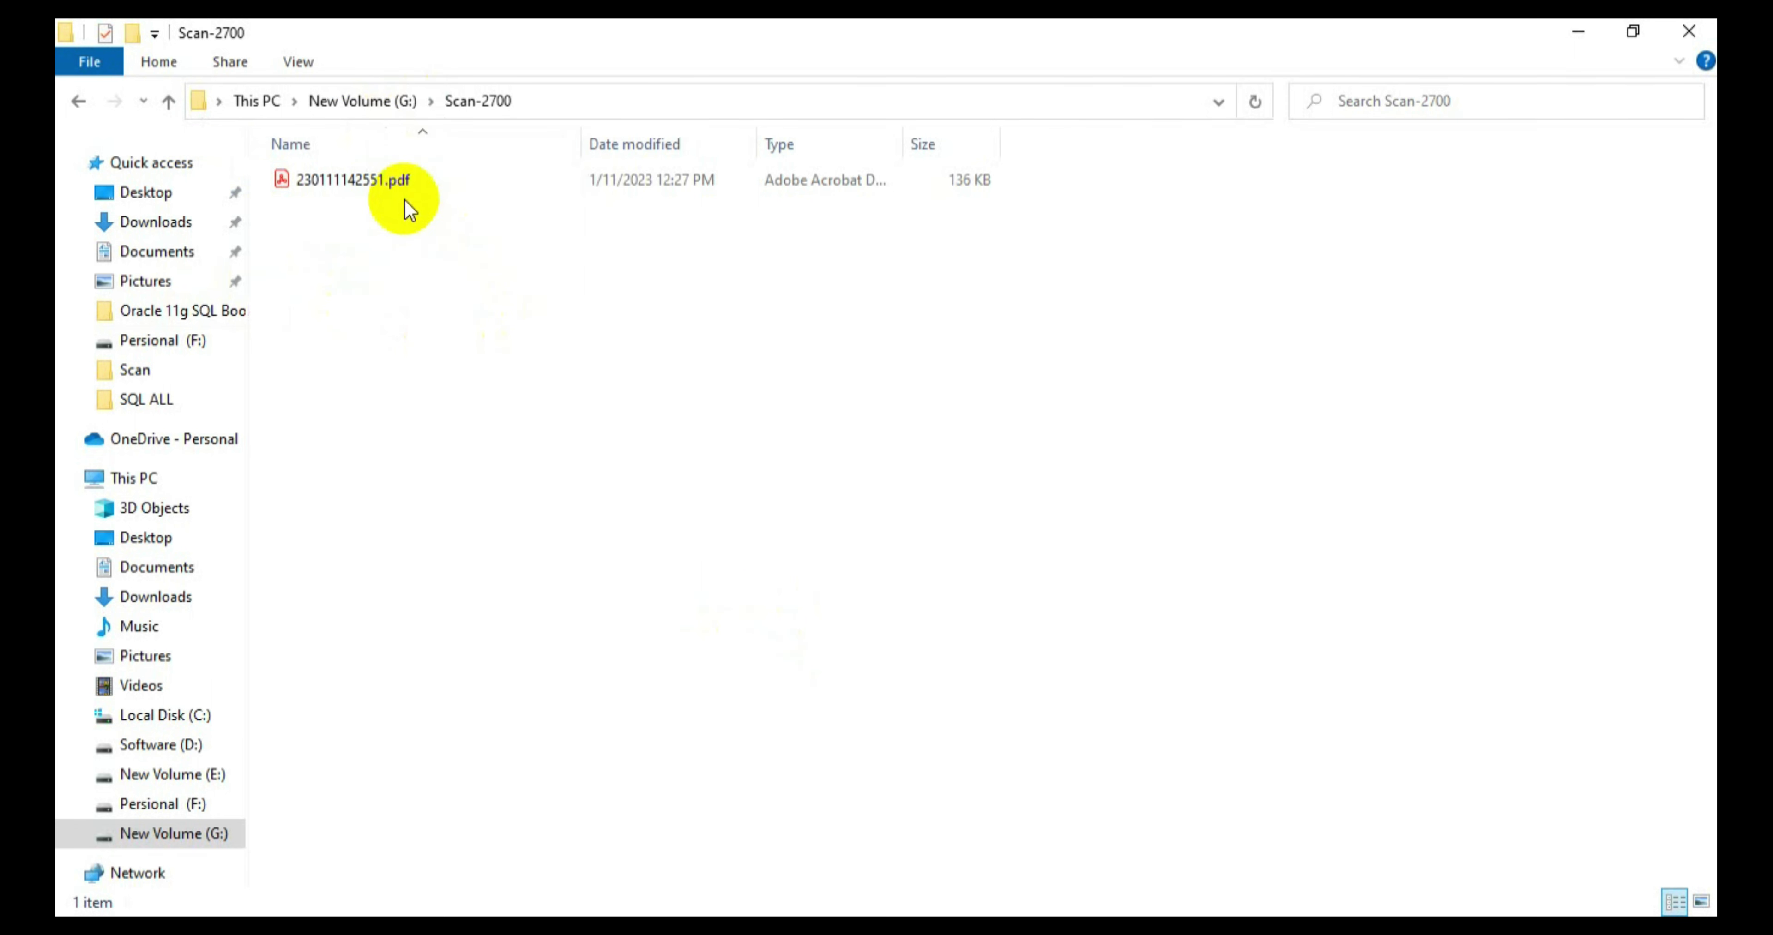
click(438, 187)
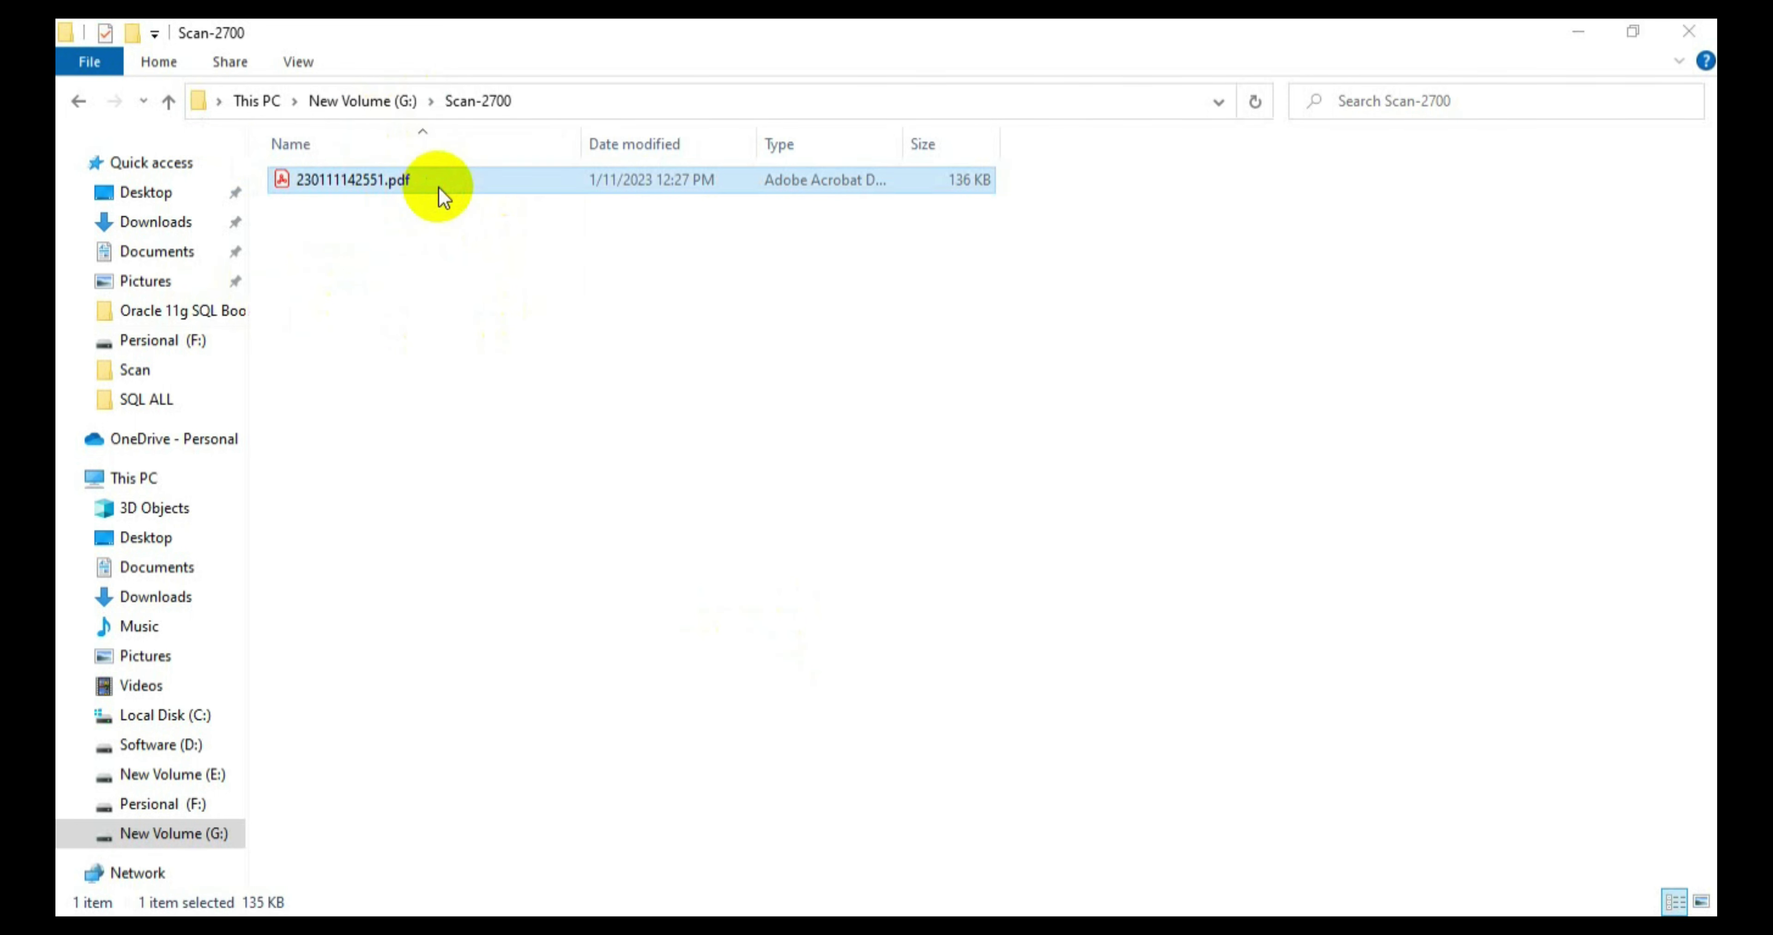
double_click(438, 187)
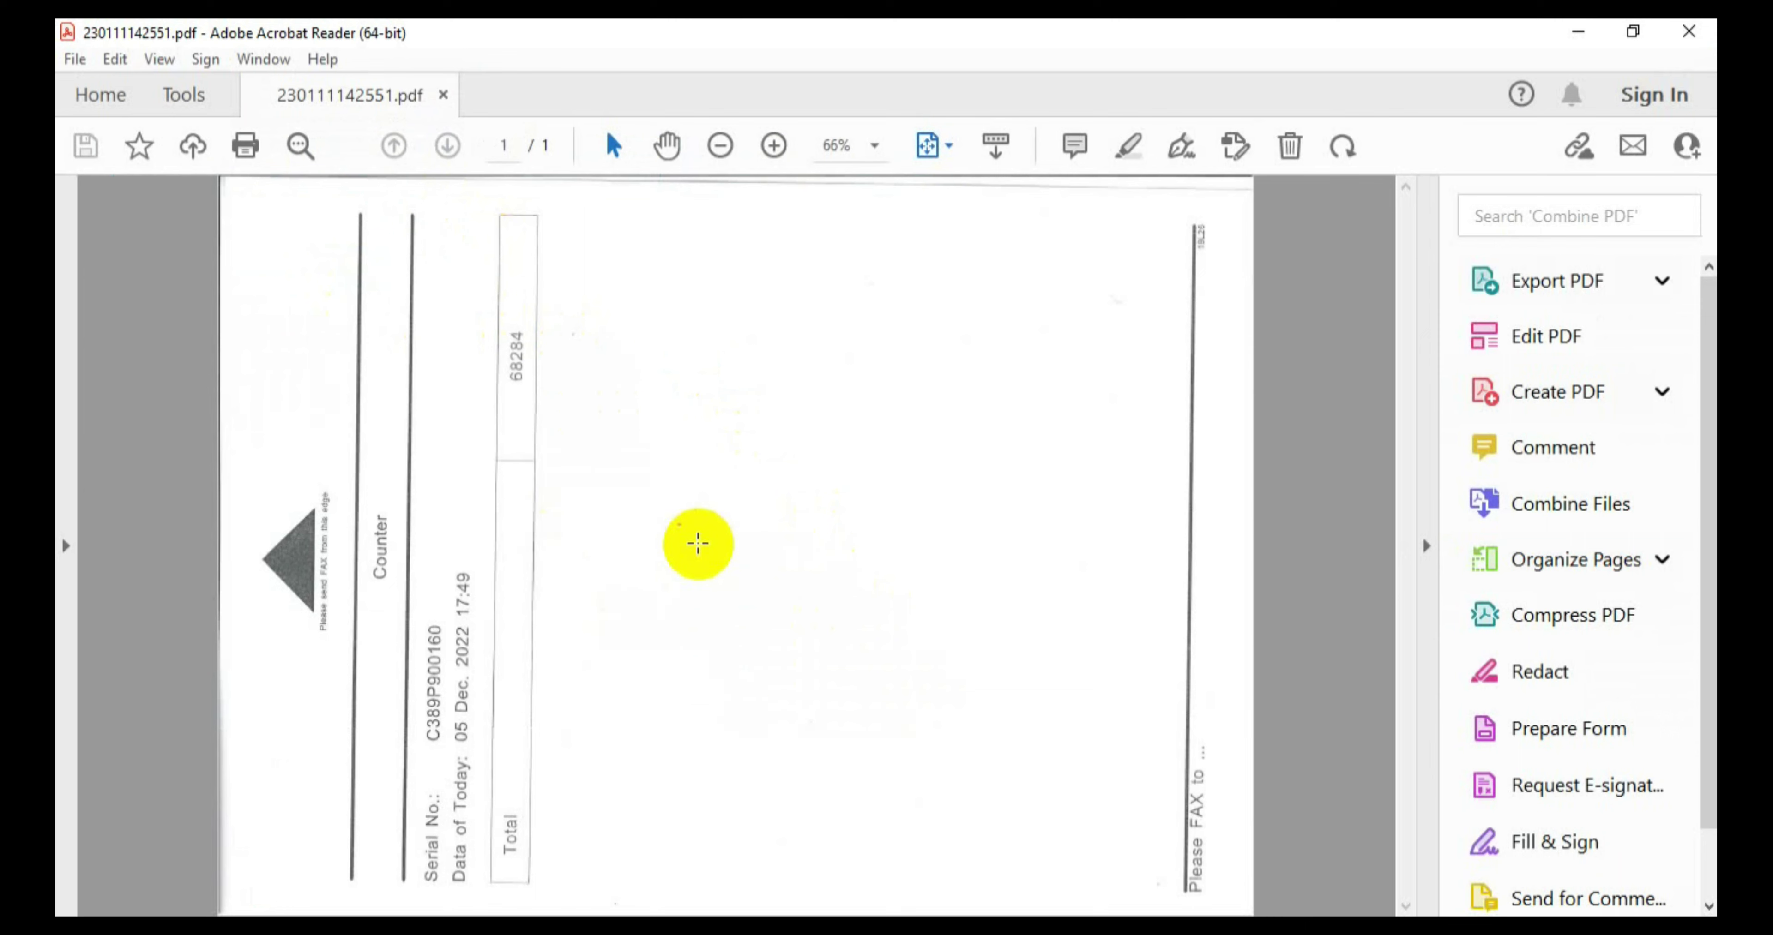